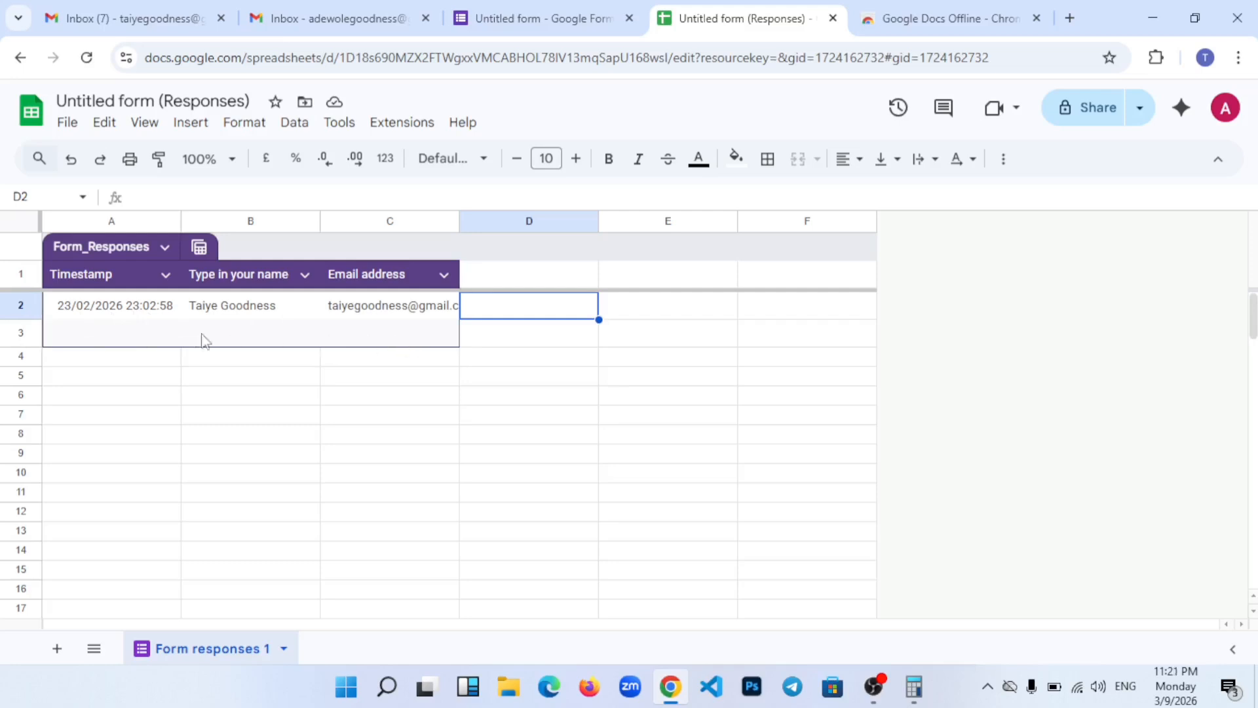
{"action": "left_click", "coordinate": [150, 318]}
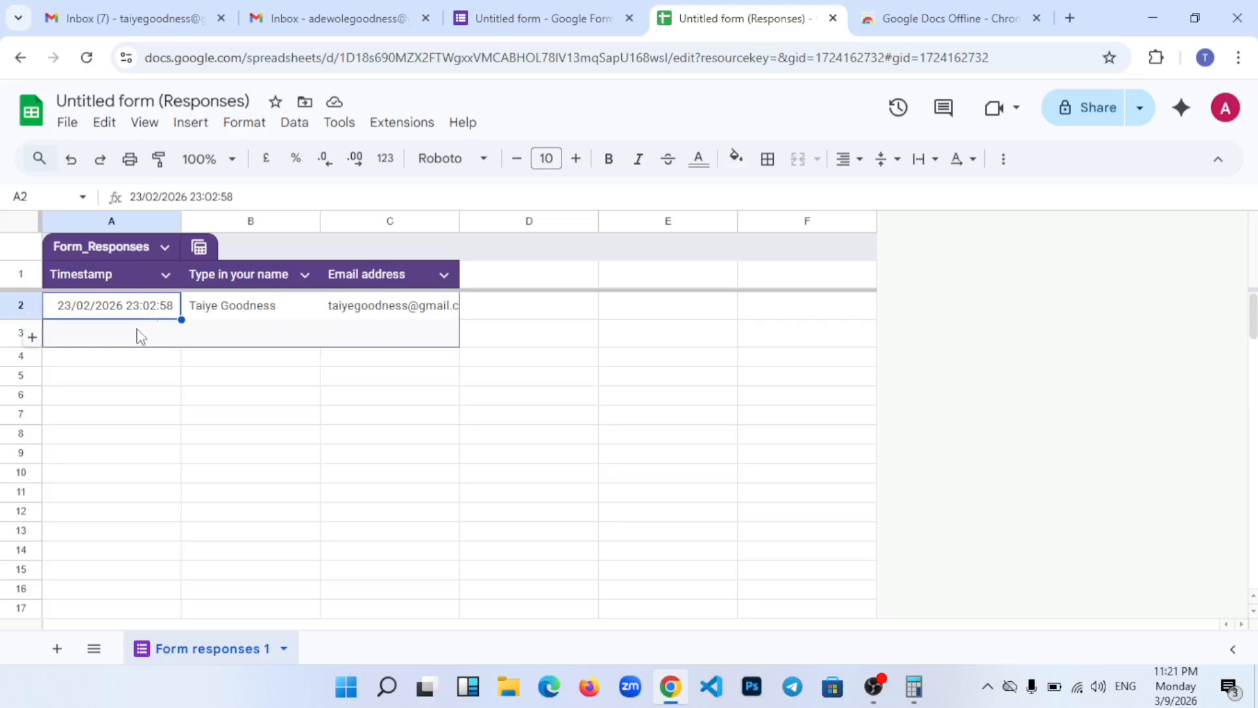
{"action": "left_click", "coordinate": [139, 338]}
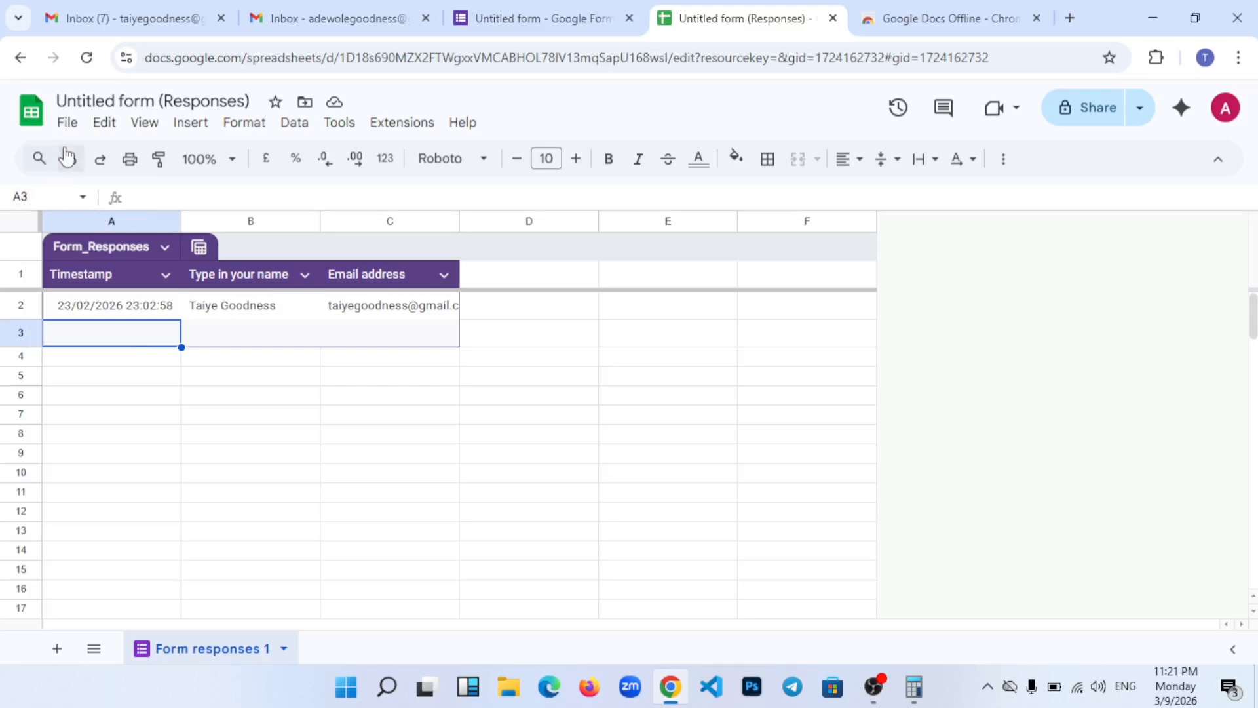
Step: Check the iterative calculation option in the spreadsheet's calculation settings, and close the settings without changing anything
{"action": "left_click", "coordinate": [68, 122]}
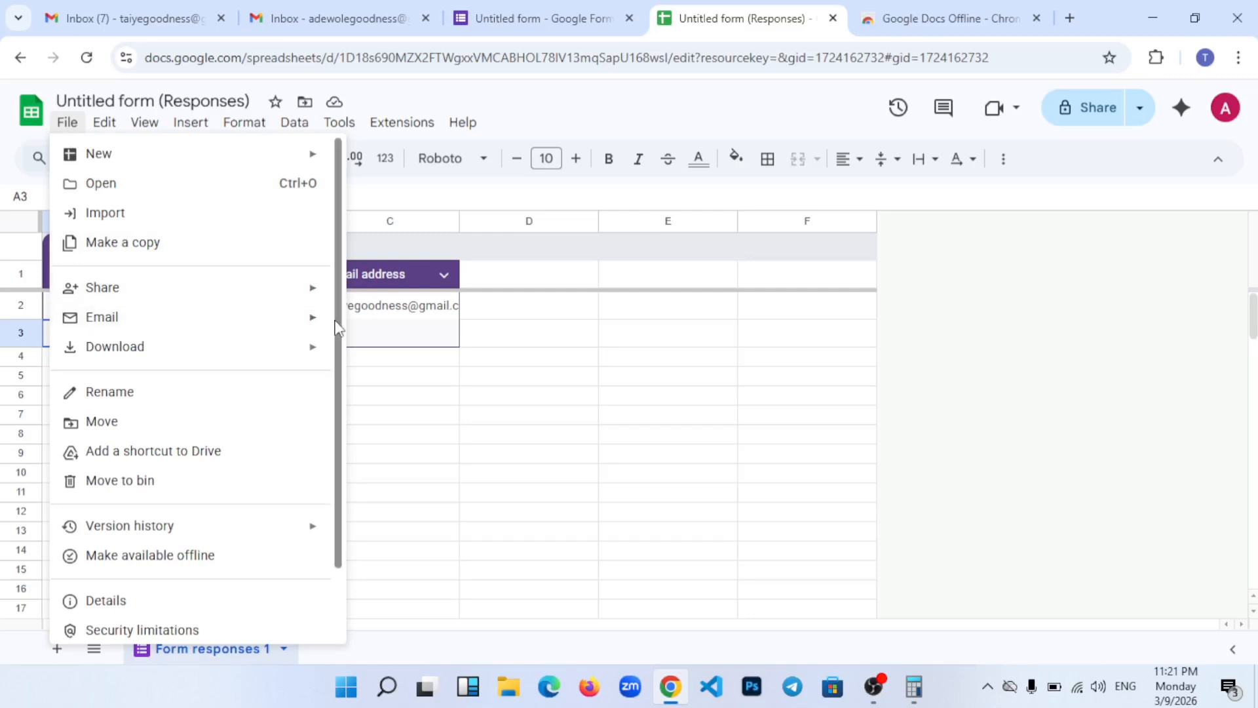
{"action": "scroll", "coordinate": [334, 458], "scroll_direction": "down", "scroll_amount": 3}
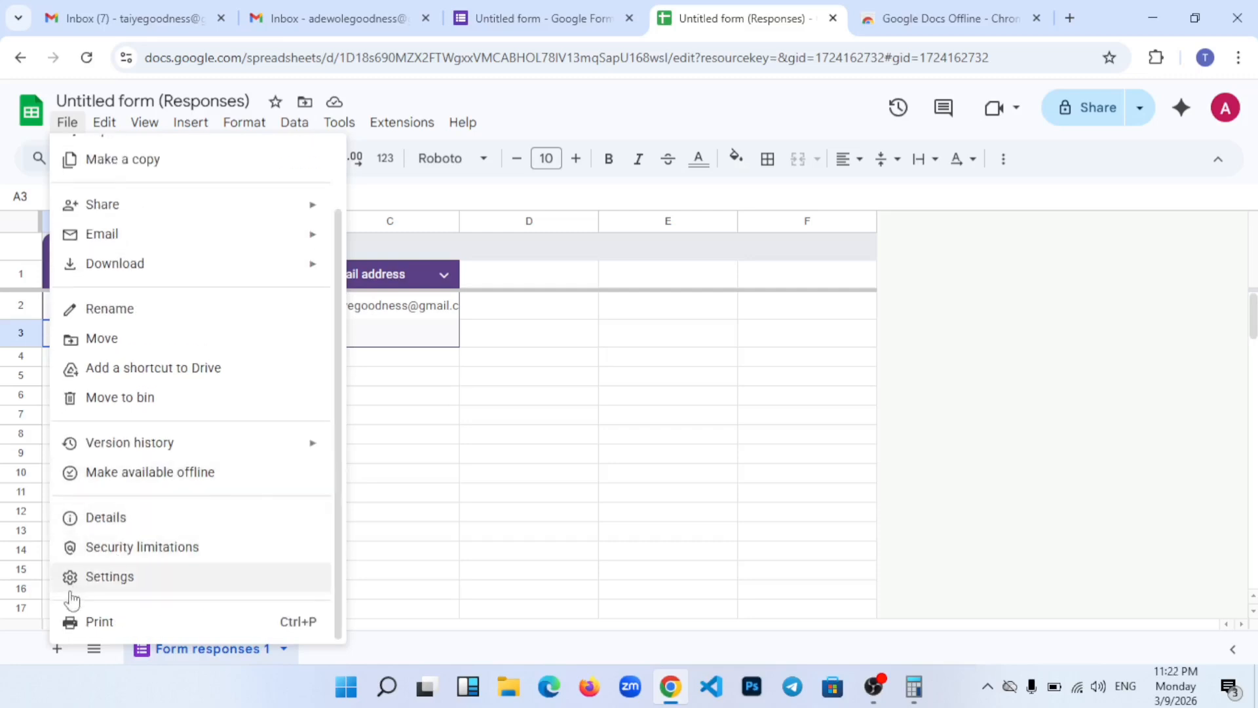
{"action": "left_click", "coordinate": [94, 589]}
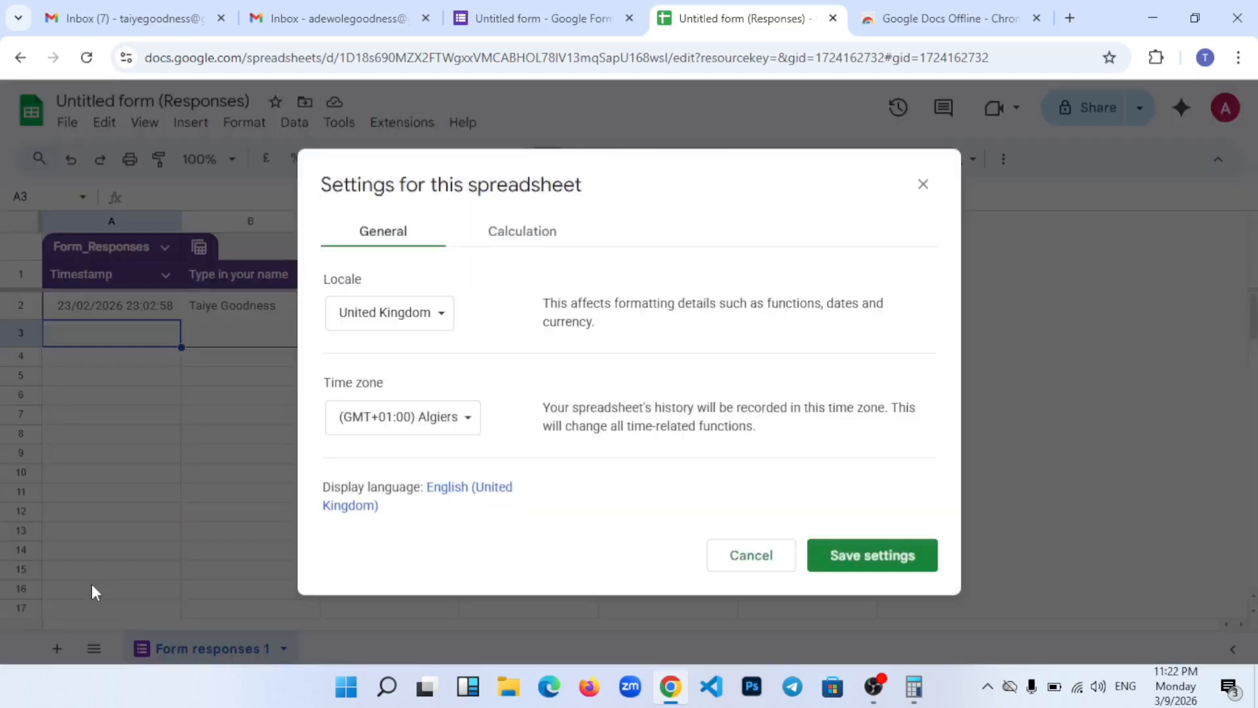
{"action": "left_click", "coordinate": [511, 241]}
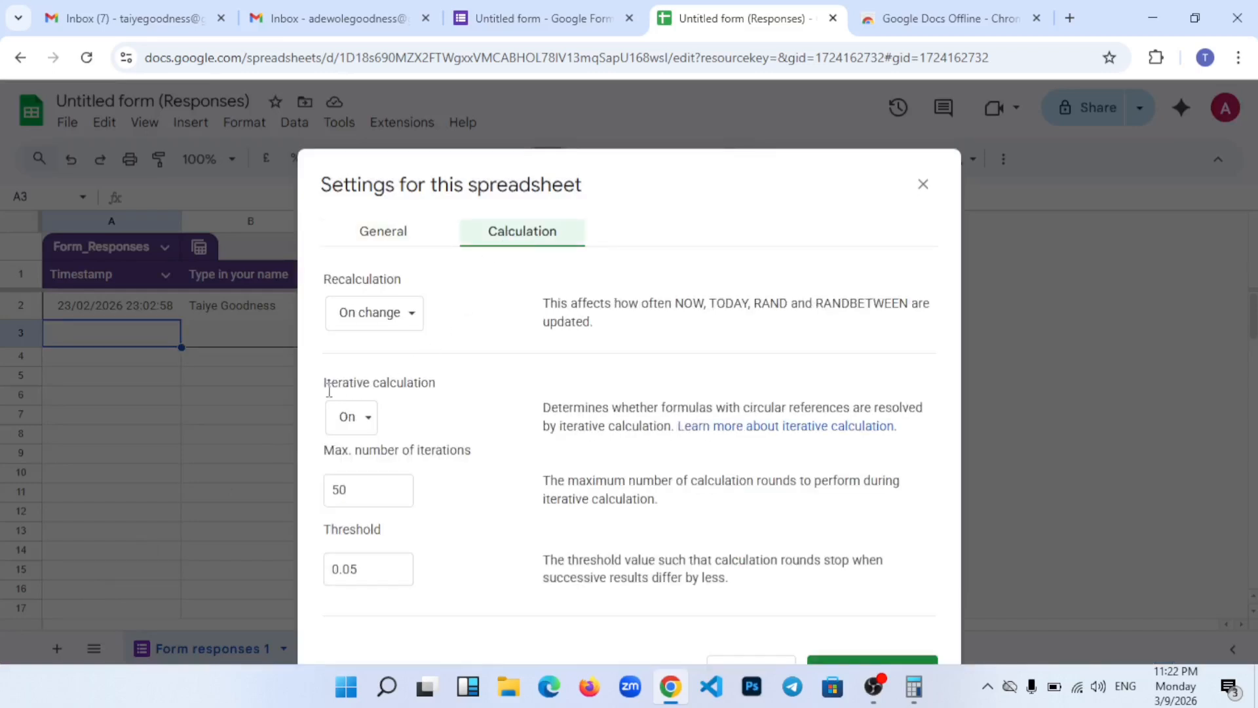
{"action": "left_click_drag", "start_coordinate": [323, 384], "coordinate": [452, 380]}
{"action": "left_click", "coordinate": [454, 380]}
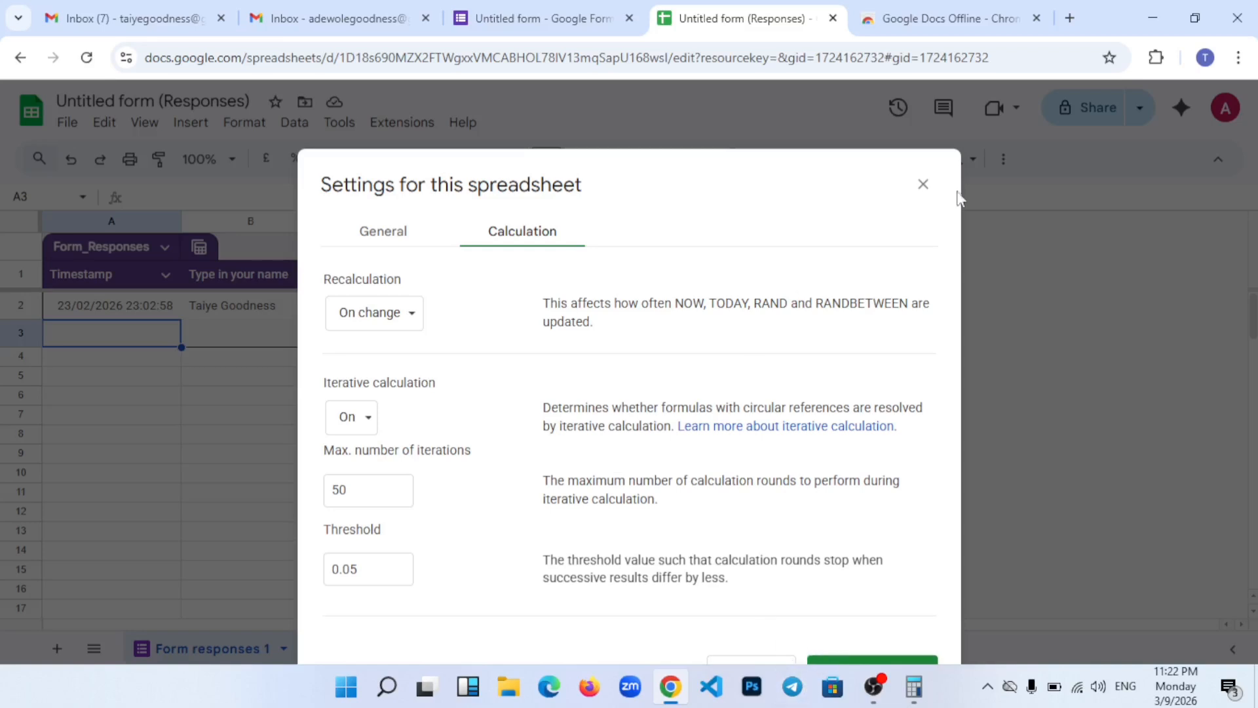
{"action": "left_click", "coordinate": [923, 184]}
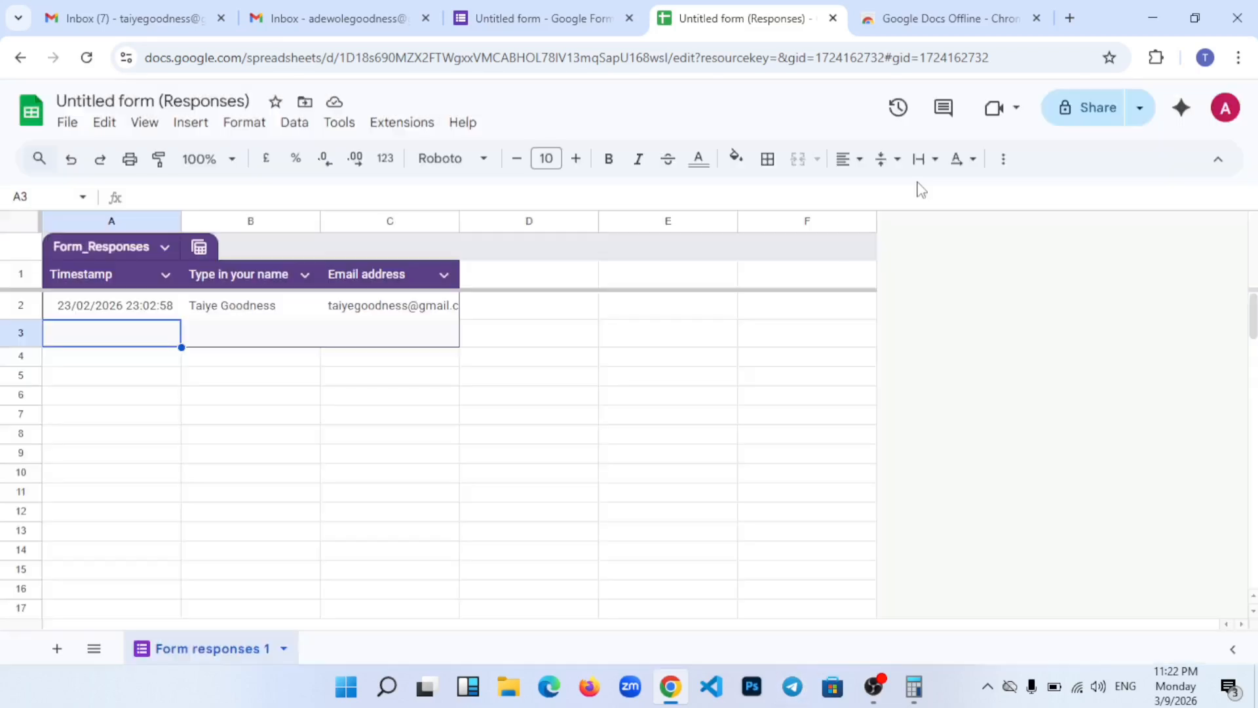
Step: Look at the Google Docs Offline extension page in the Chrome Web Store, and return to the responses spreadsheet
{"action": "left_click", "coordinate": [936, 18]}
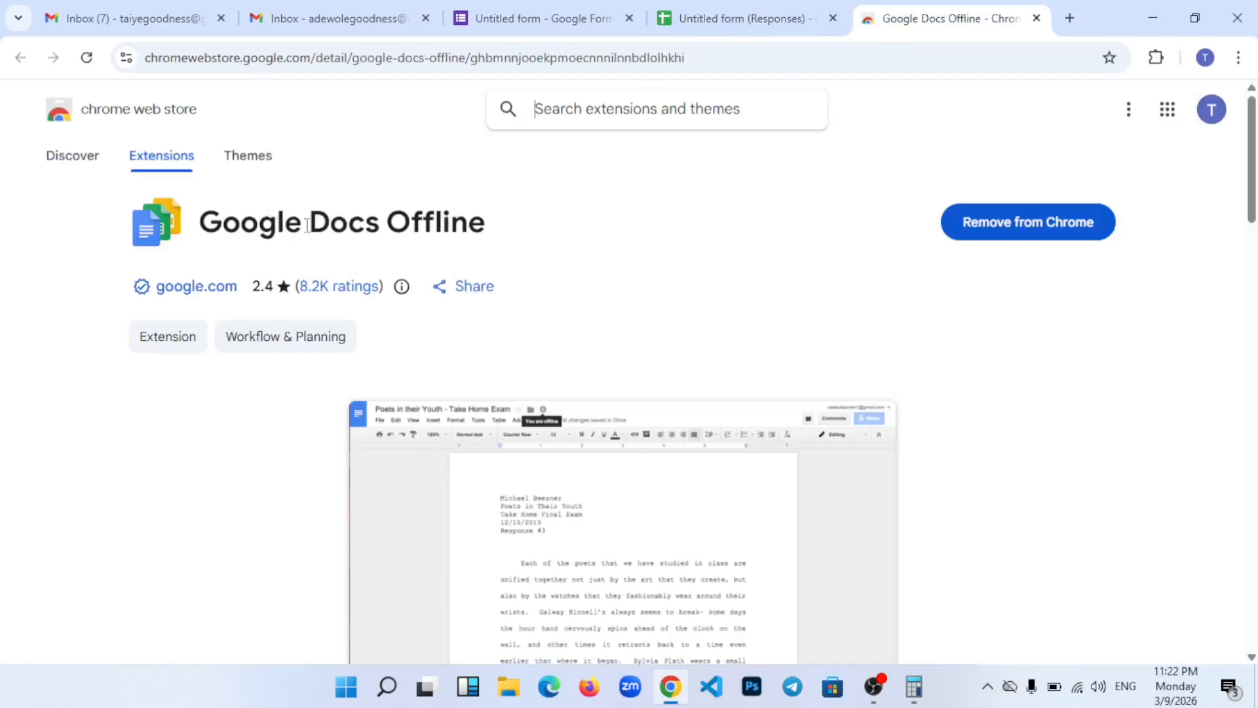
{"action": "left_click_drag", "start_coordinate": [486, 227], "coordinate": [244, 239]}
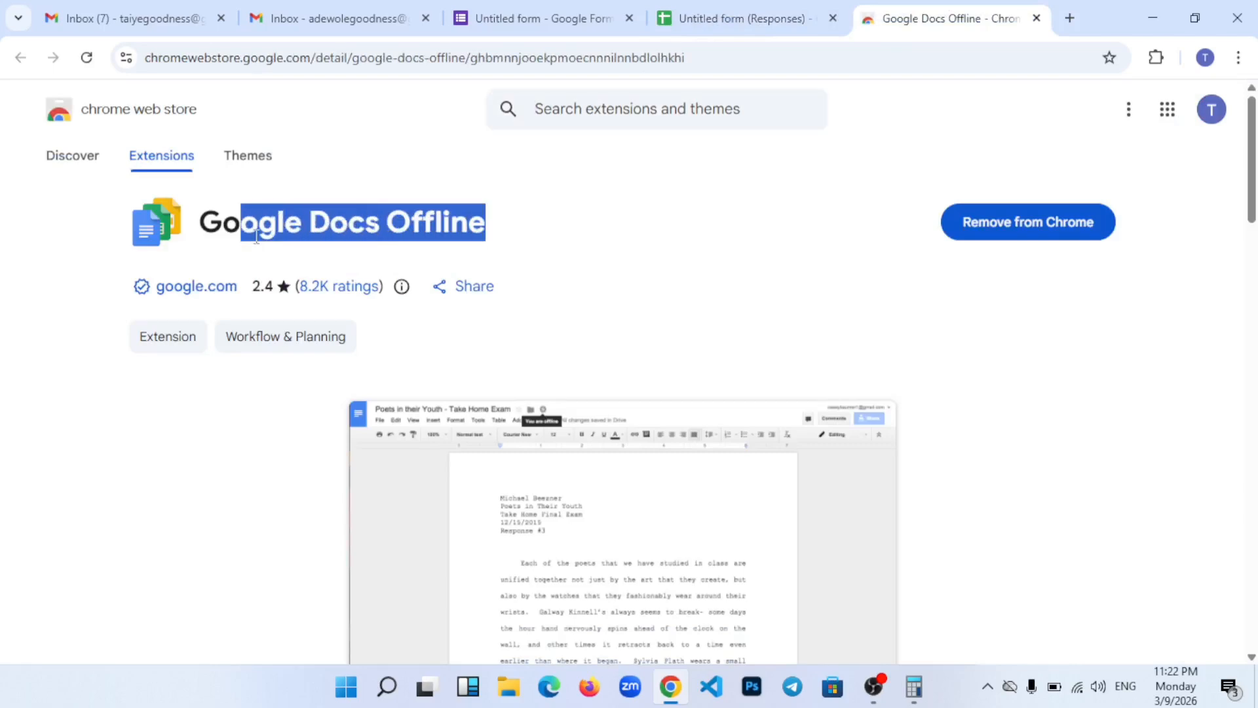
{"action": "left_click", "coordinate": [641, 240]}
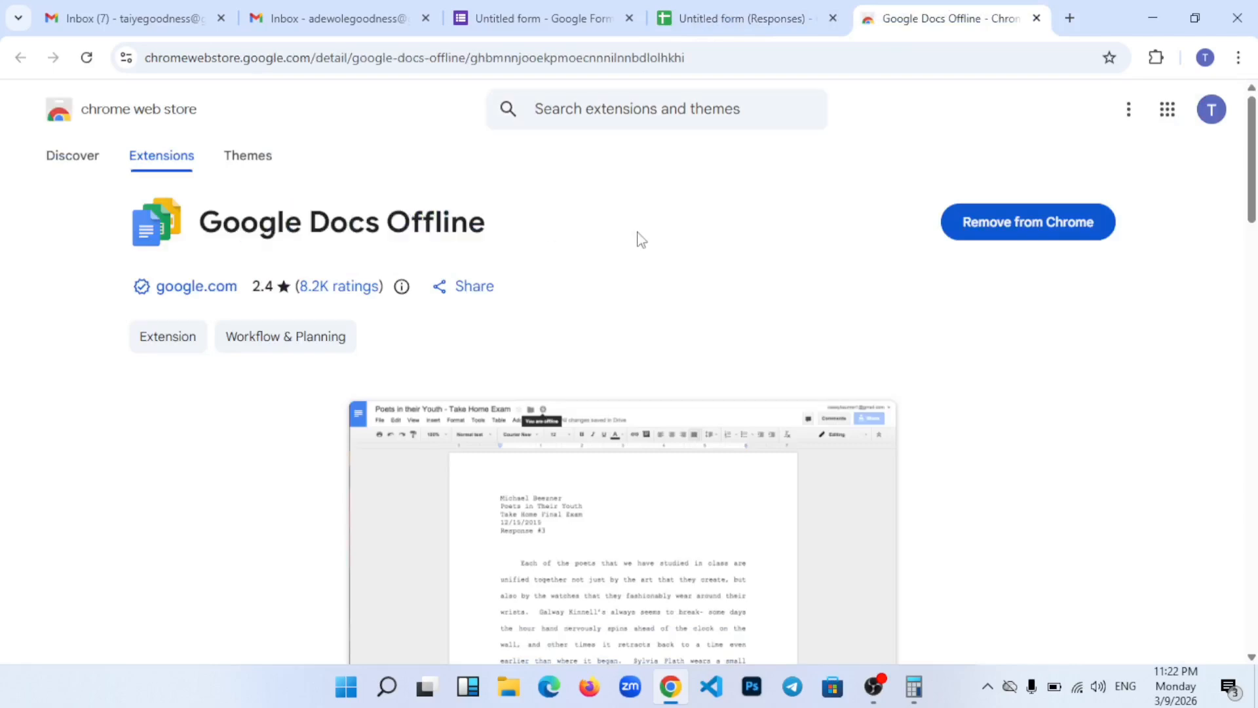
{"action": "left_click", "coordinate": [774, 10]}
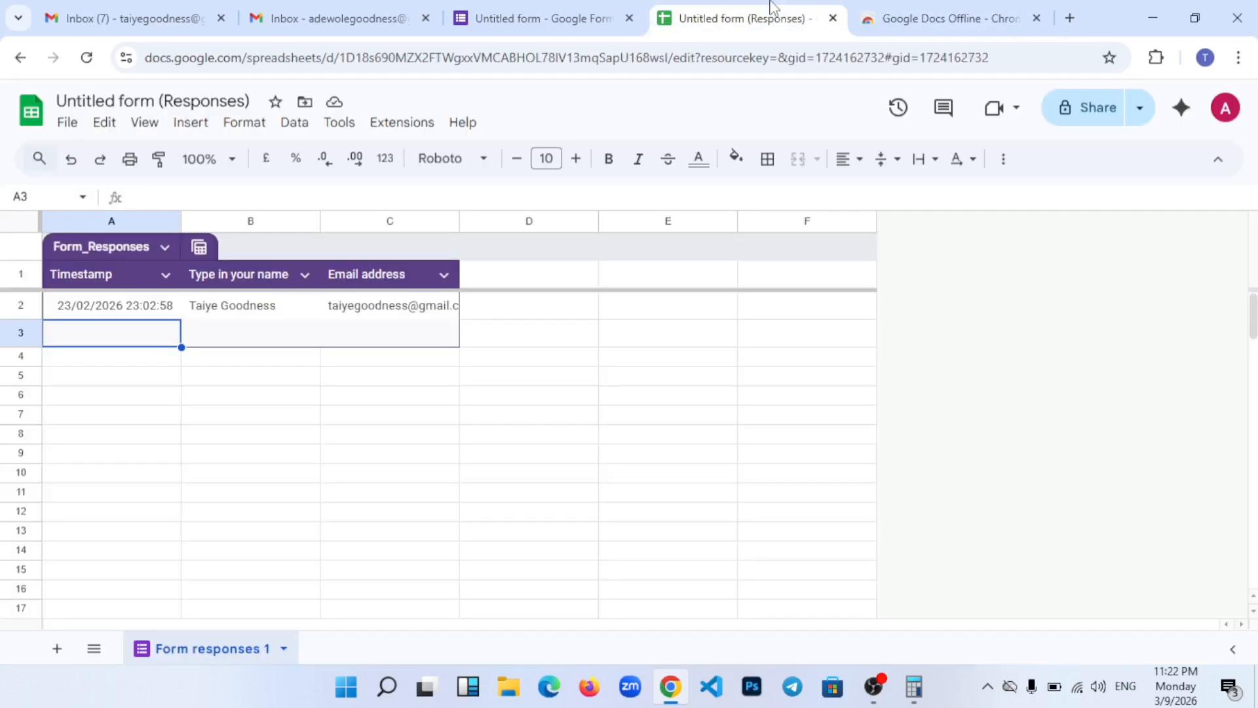
Step: Examine the timestamp and name columns of the form responses table, the first response's timestamp and the empty cell D2
{"action": "left_click", "coordinate": [493, 313]}
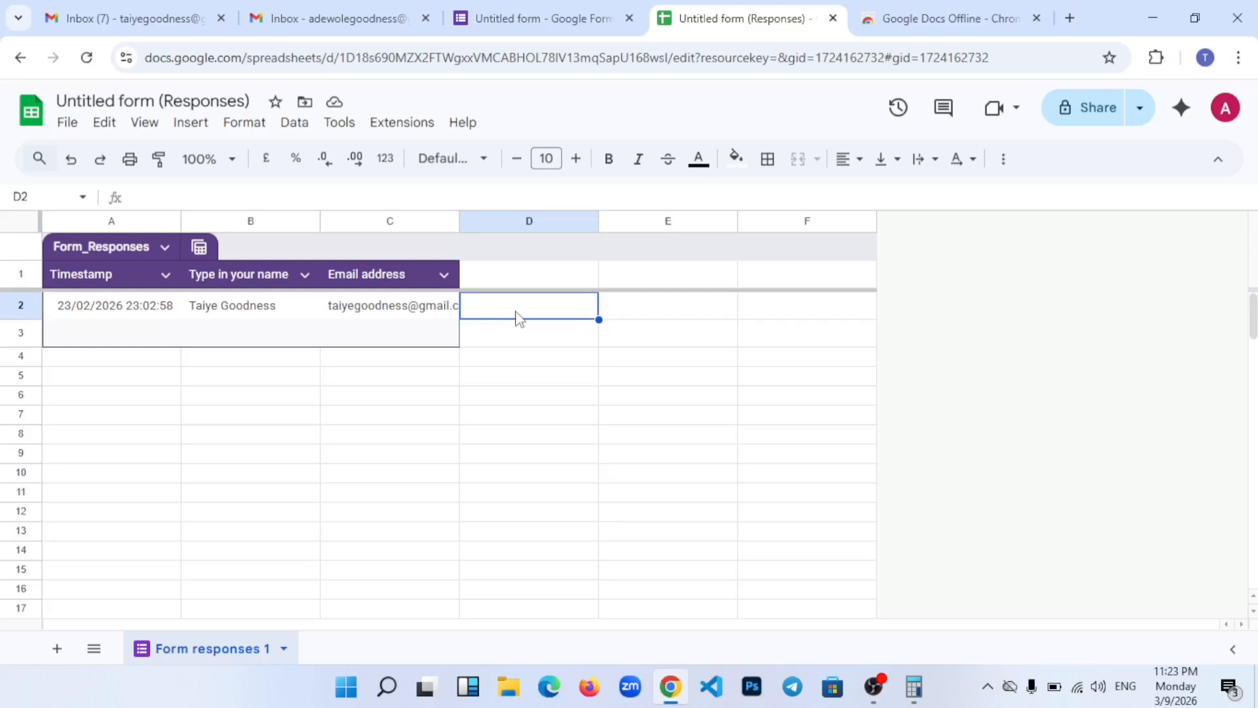
{"action": "key", "text": "ctrl+plus"}
{"action": "key", "text": "ctrl+plus"}
{"action": "key", "text": "ctrl+plus"}
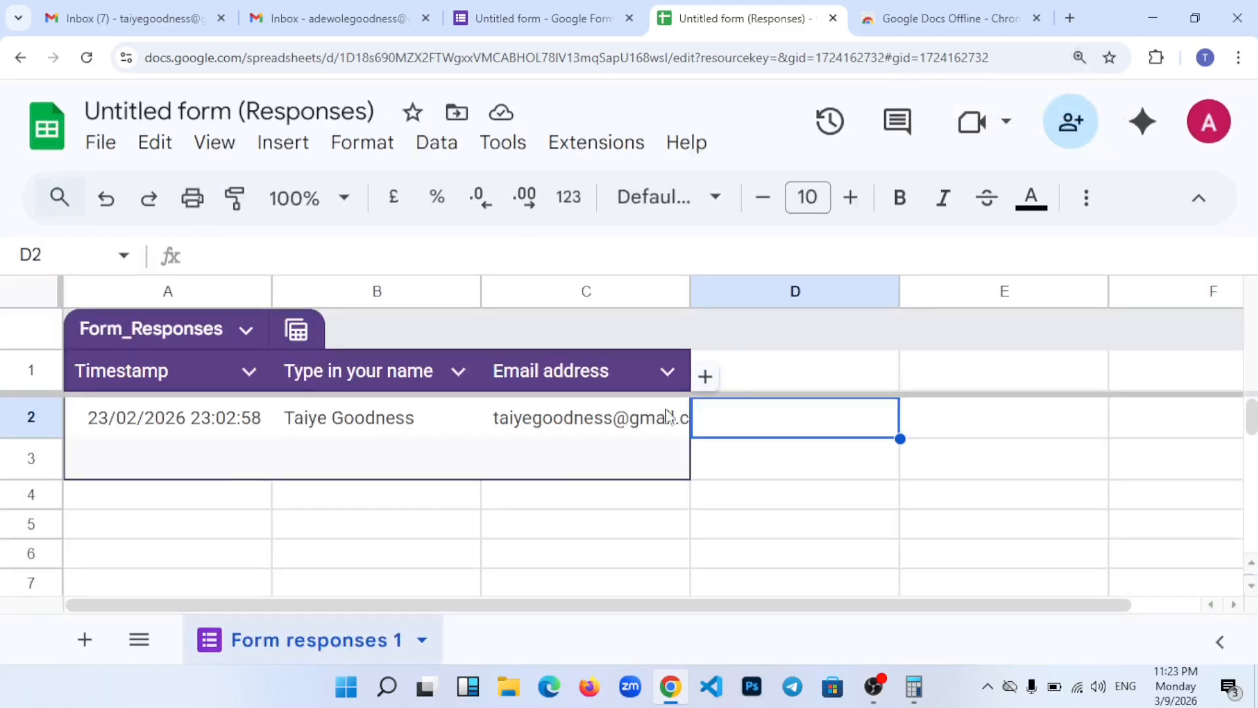
{"action": "left_click", "coordinate": [168, 291]}
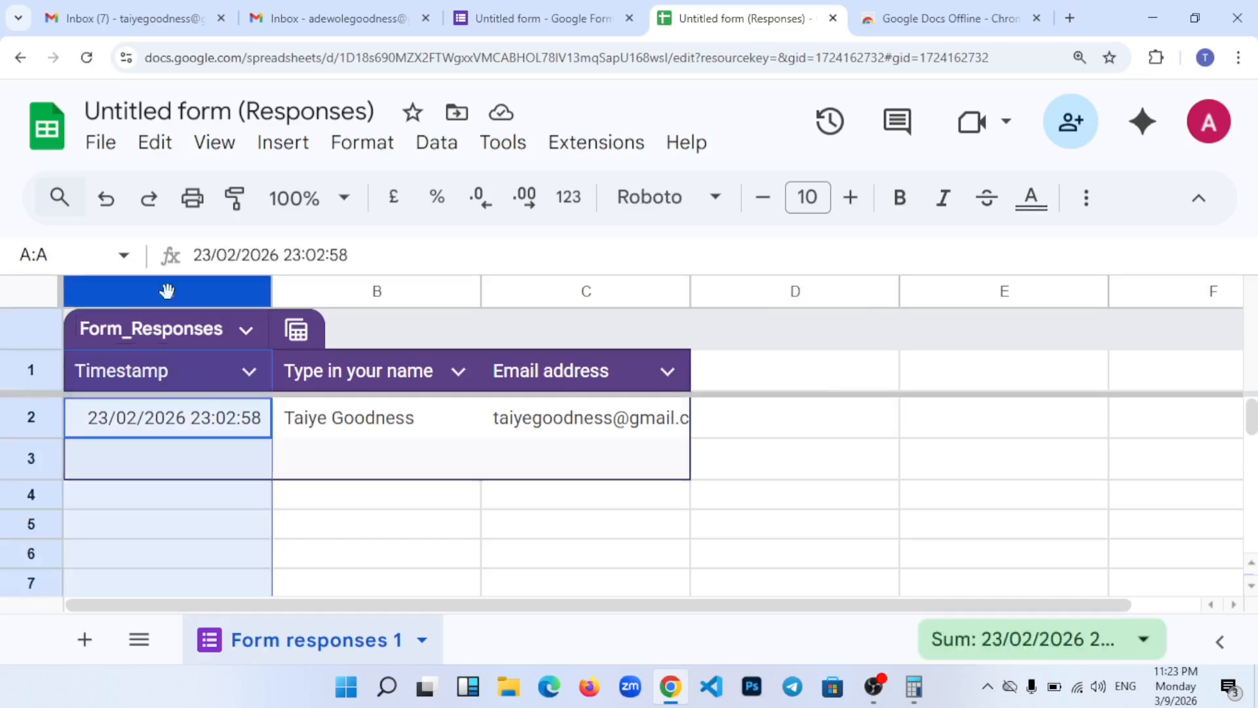
{"action": "left_click", "coordinate": [383, 291]}
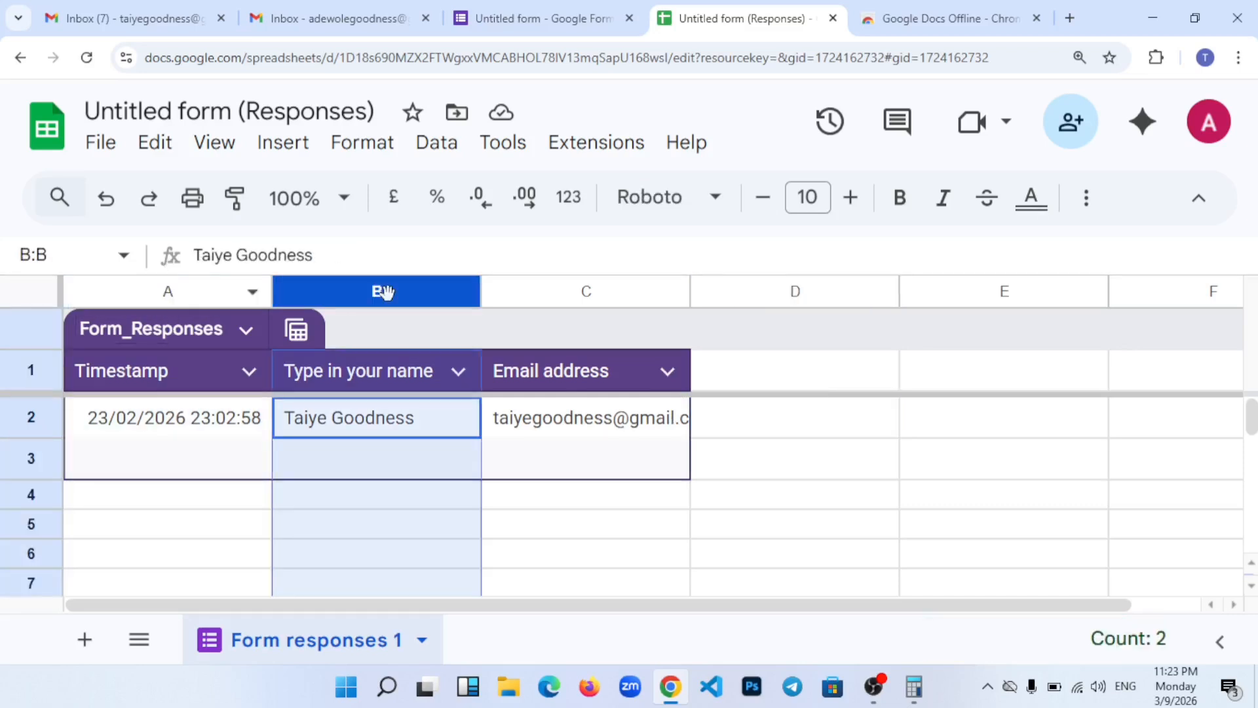
{"action": "left_click", "coordinate": [185, 291]}
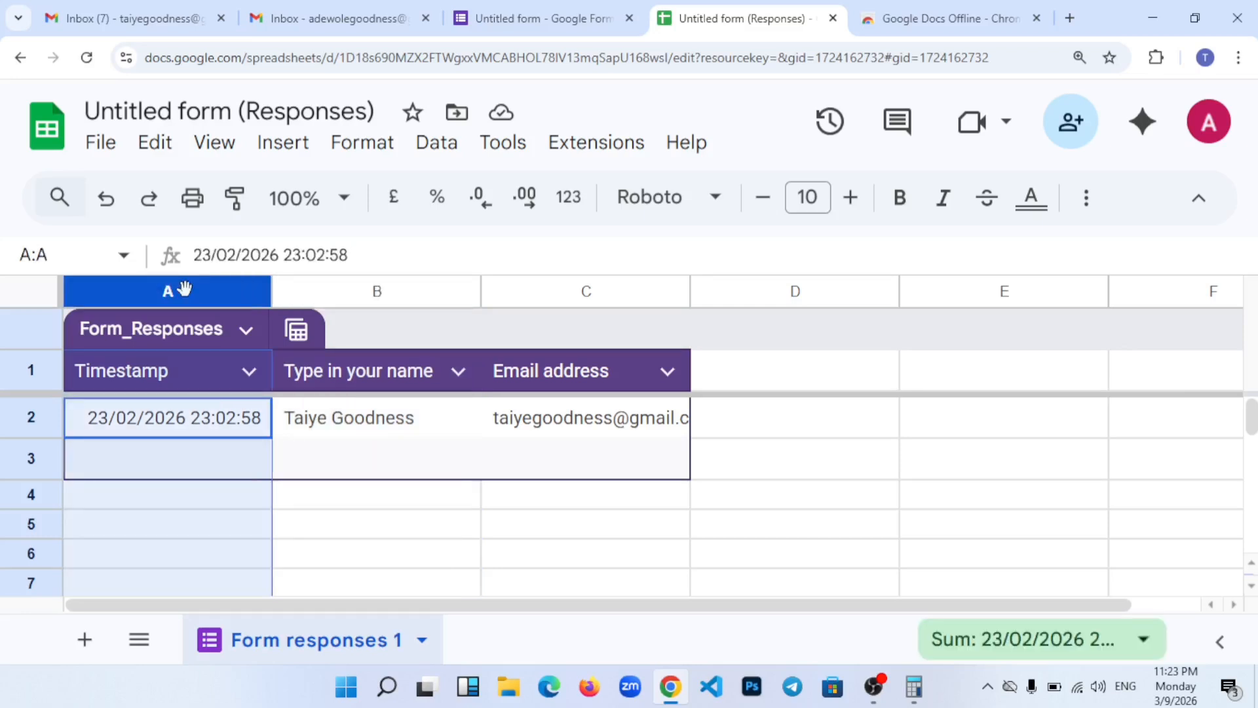
{"action": "left_click", "coordinate": [173, 504]}
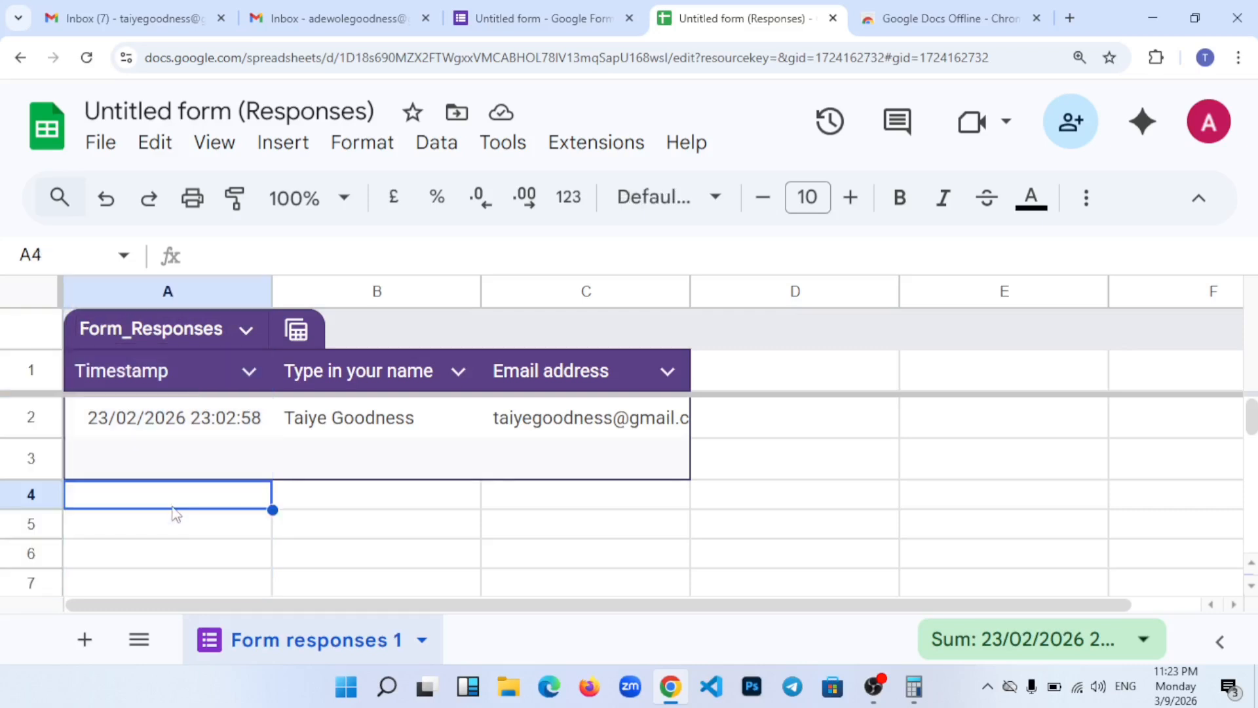
{"action": "left_click", "coordinate": [150, 431]}
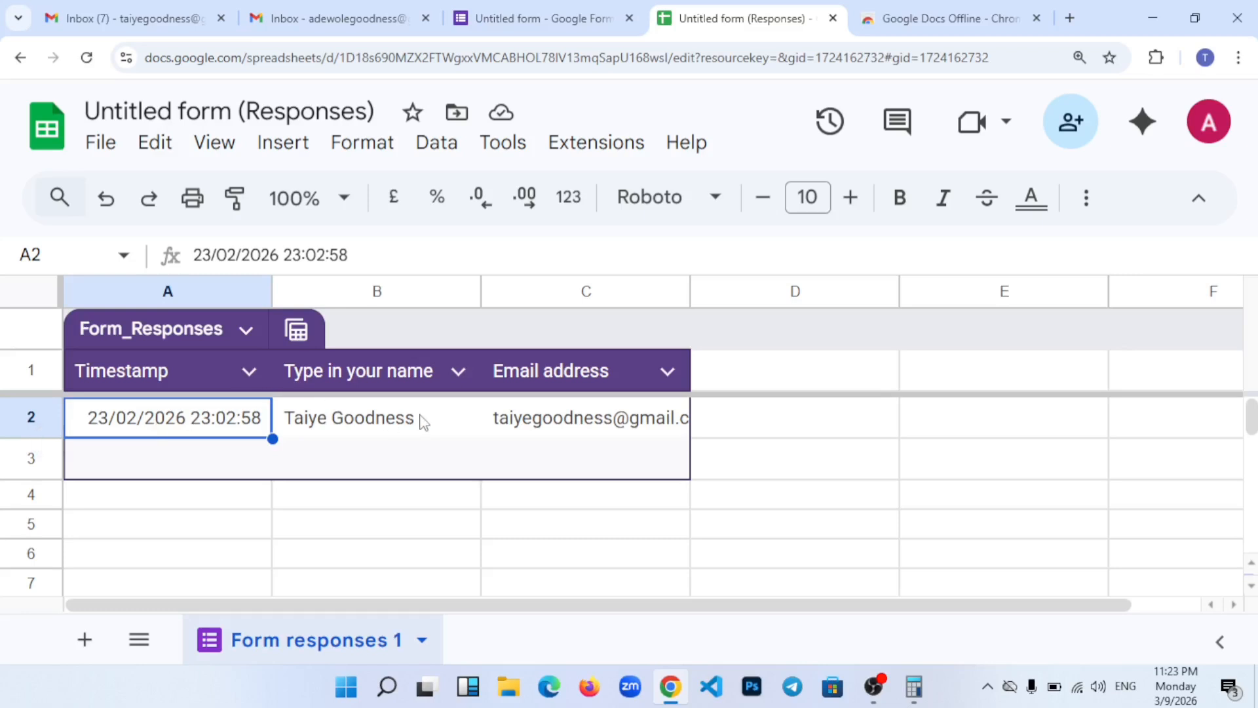
{"action": "left_click", "coordinate": [726, 420]}
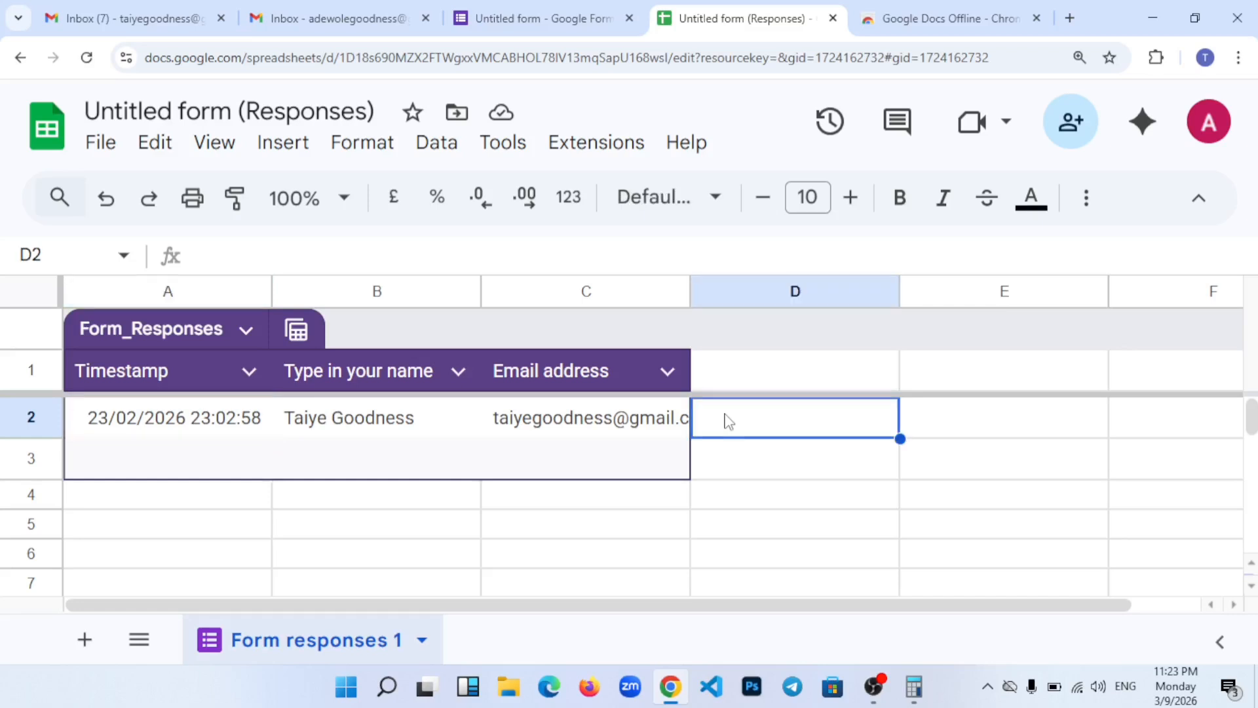
{"action": "left_click", "coordinate": [149, 421]}
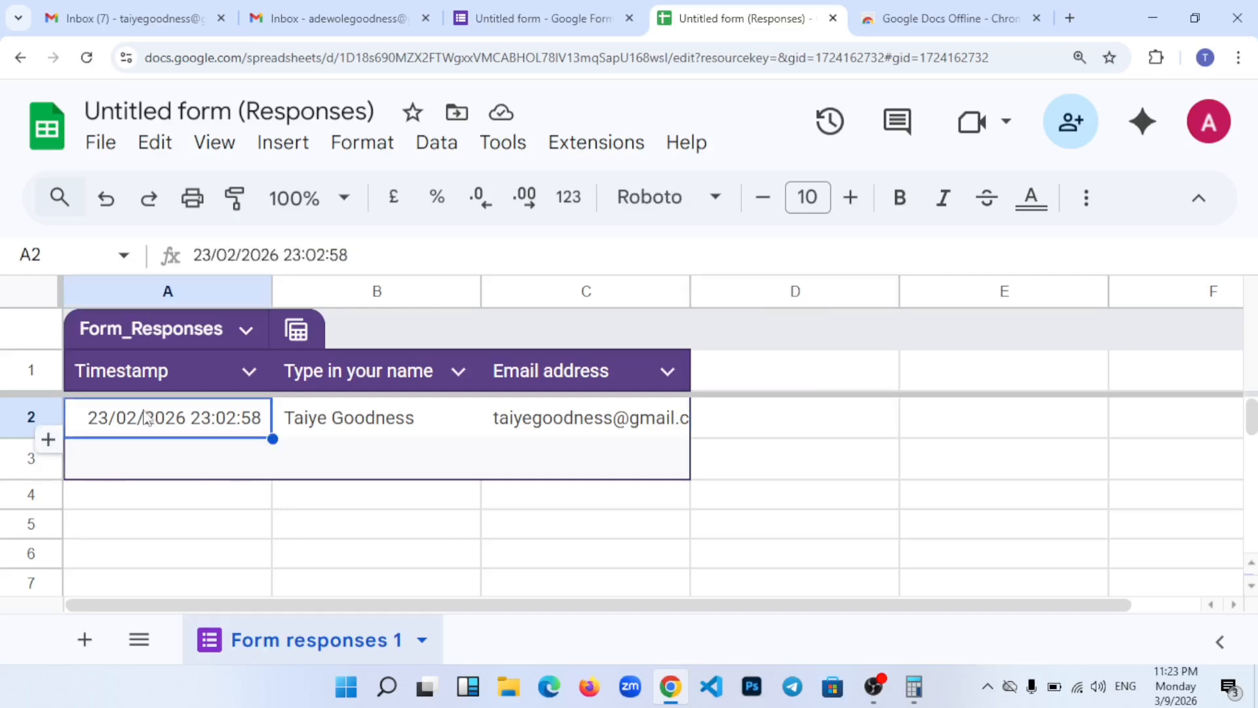
{"action": "left_click", "coordinate": [311, 454]}
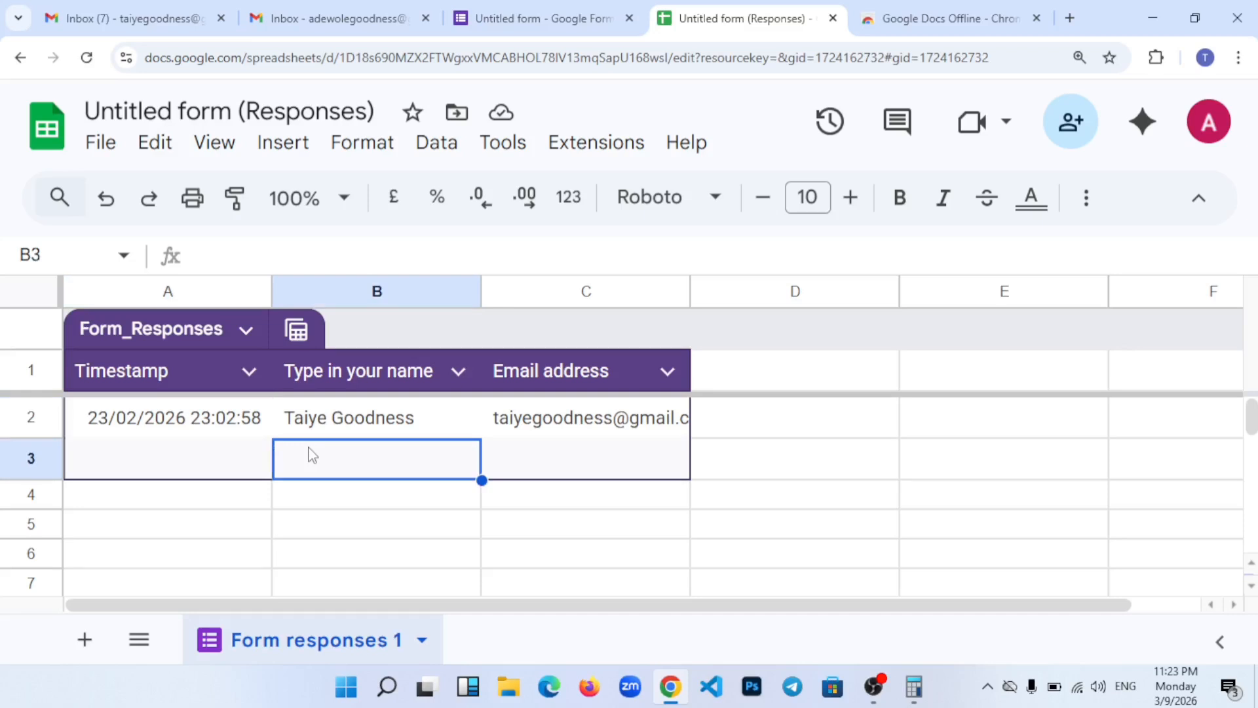
Step: Enter the beginning of an array formula with an IF function in cell D2: =ARRAYFORMULA(IF
{"action": "left_click", "coordinate": [723, 419]}
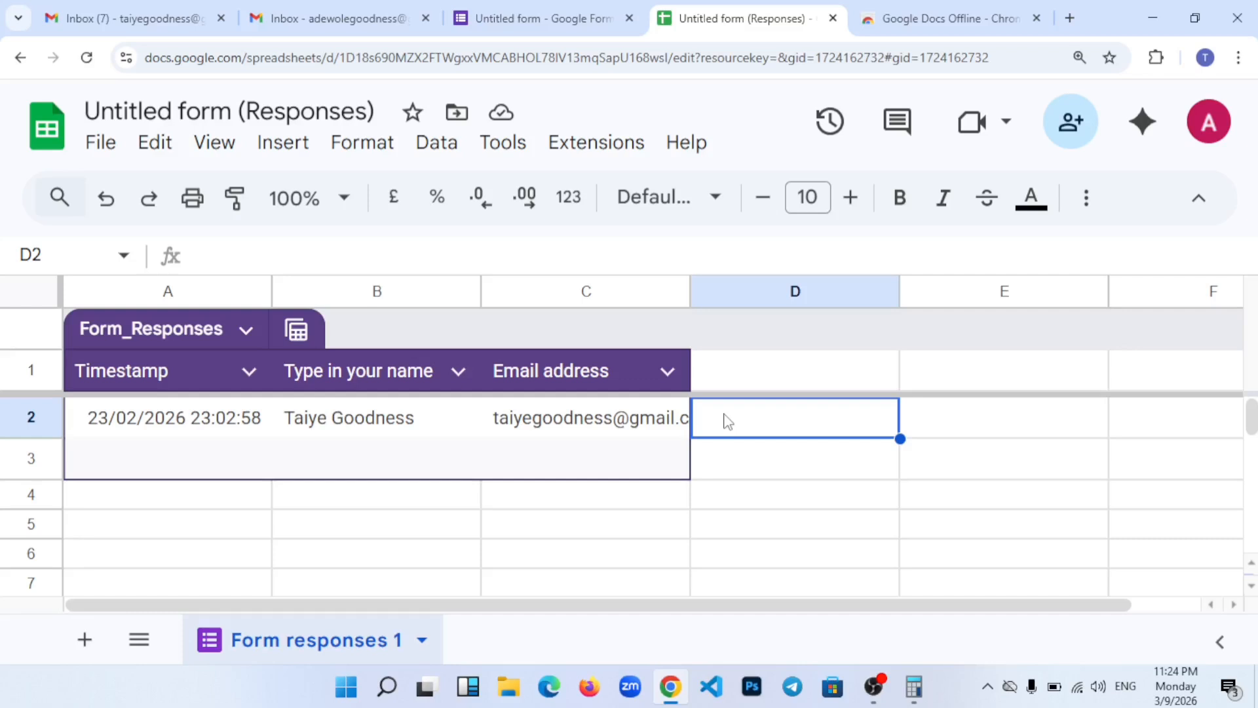
{"action": "type", "text": "="}
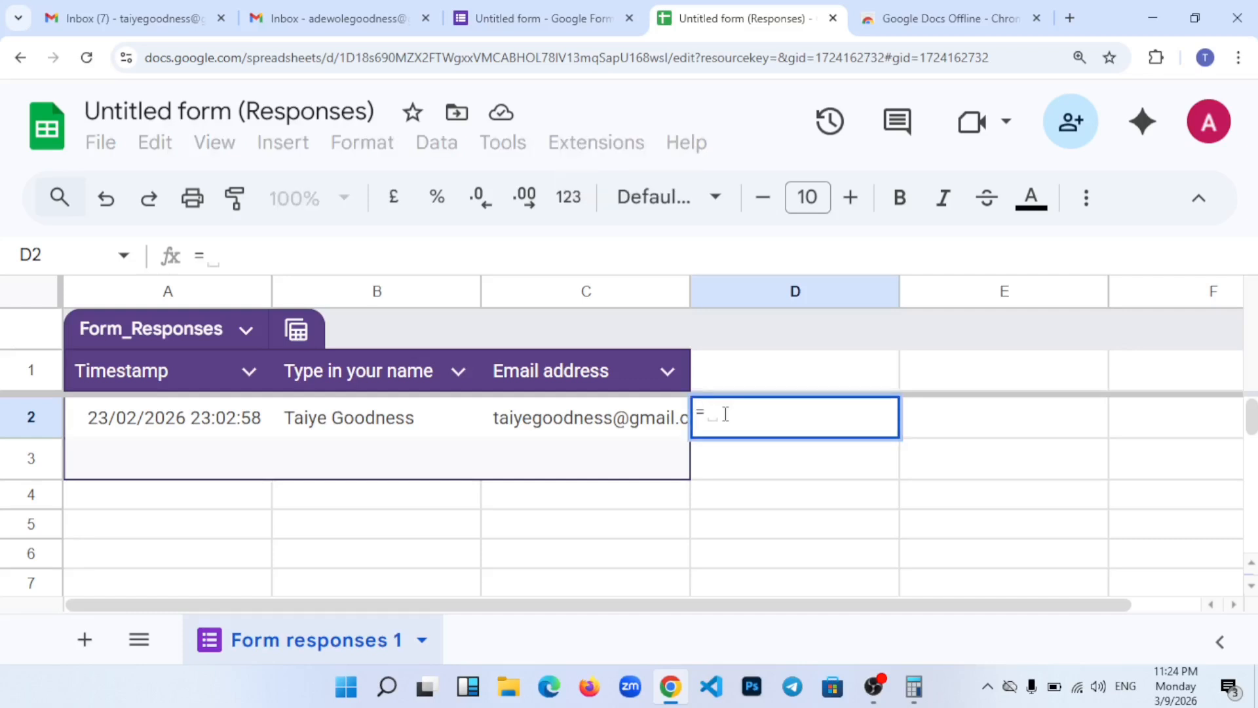
{"action": "type", "text": "A"}
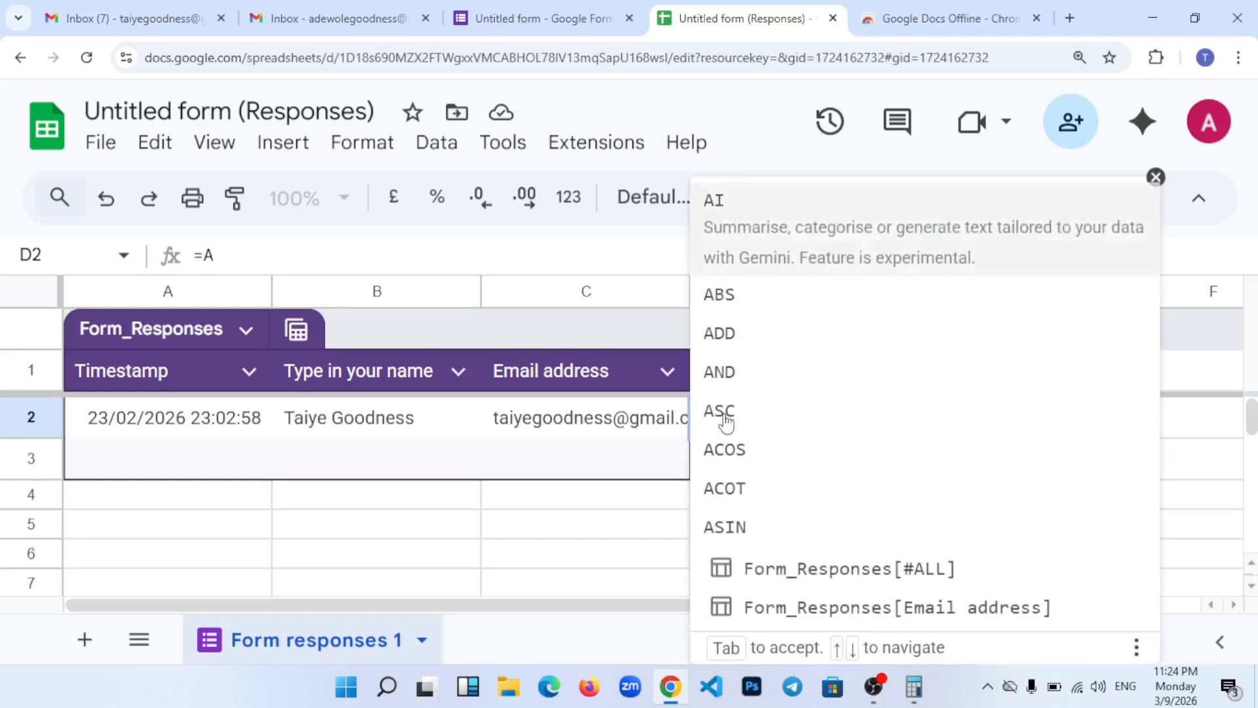
{"action": "type", "text": "RR"}
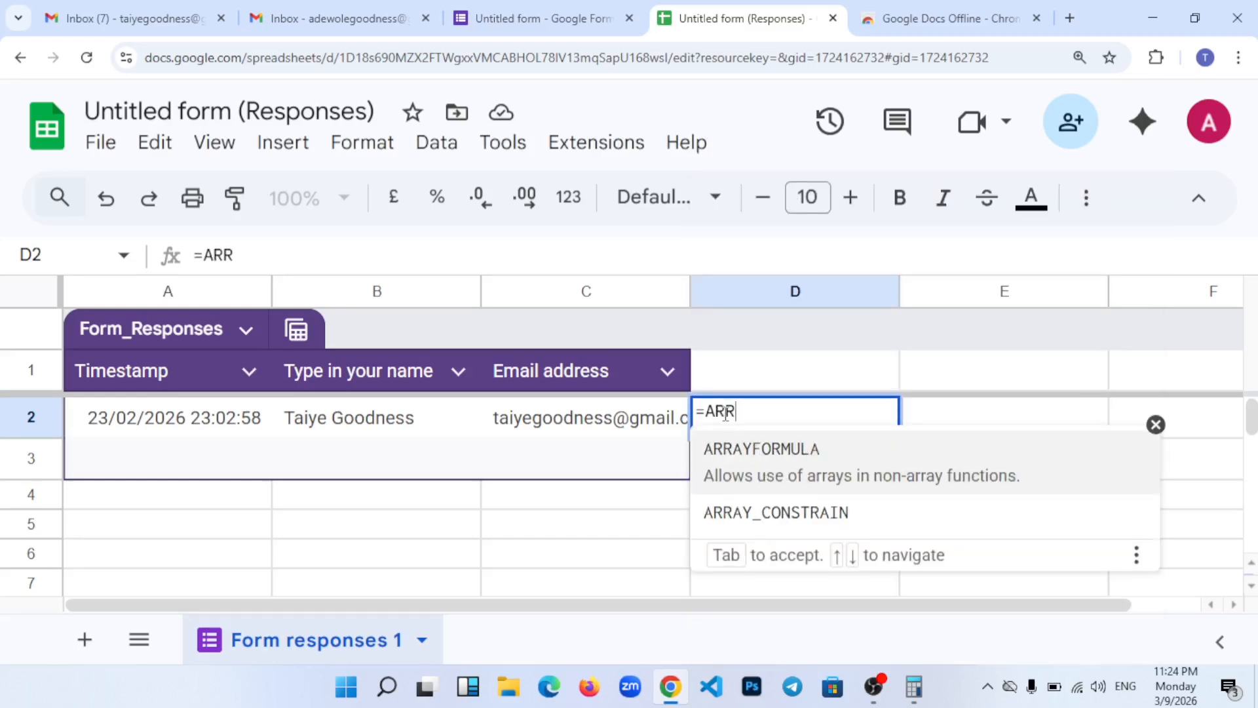
{"action": "type", "text": "AYFORMULA"}
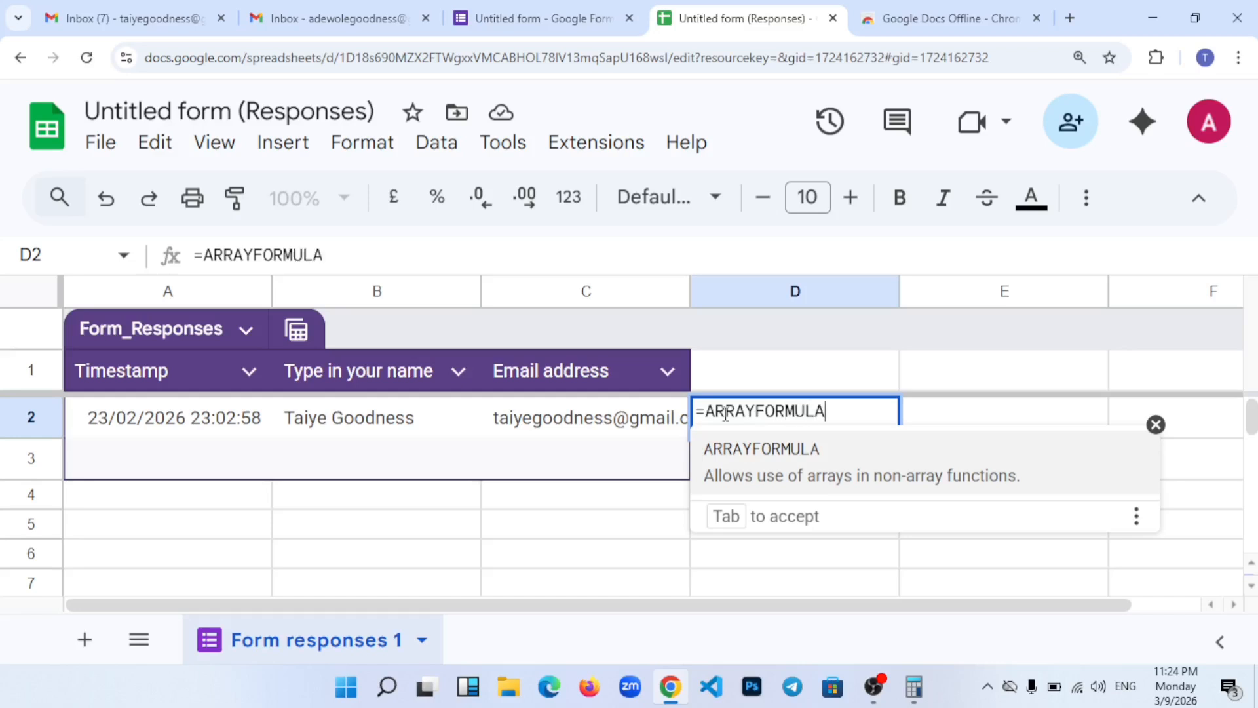
{"action": "type", "text": "("}
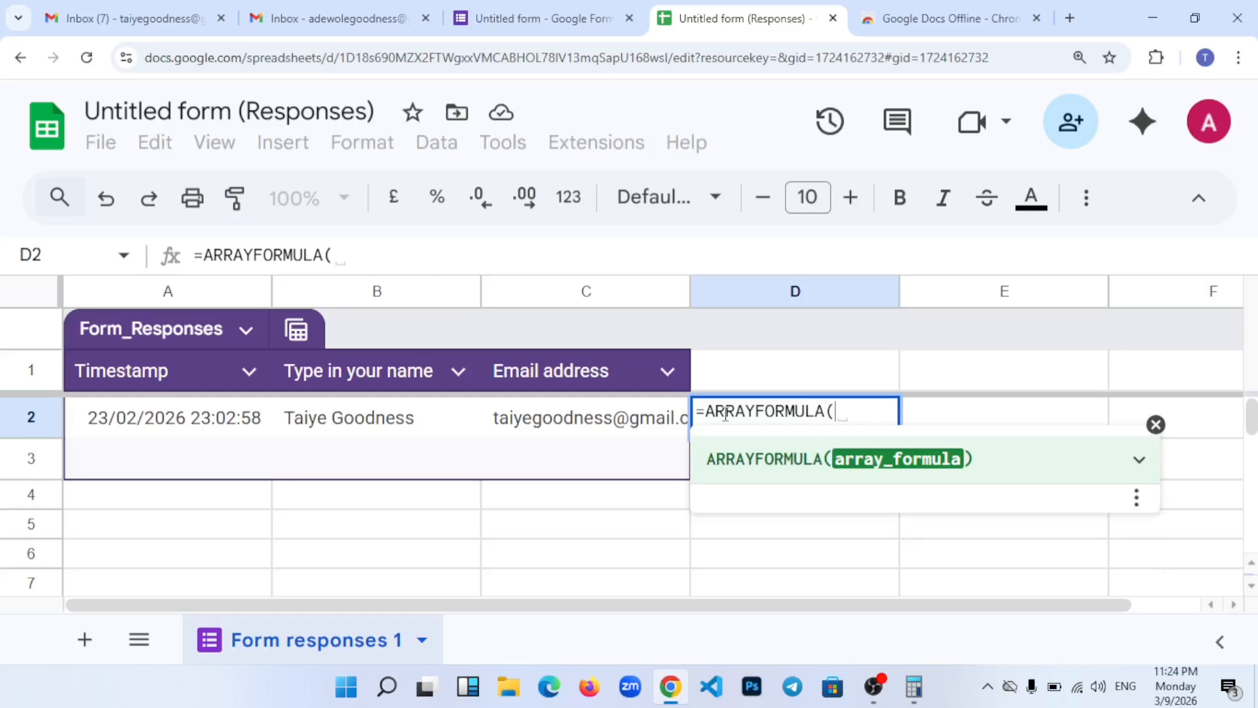
{"action": "type", "text": "IF"}
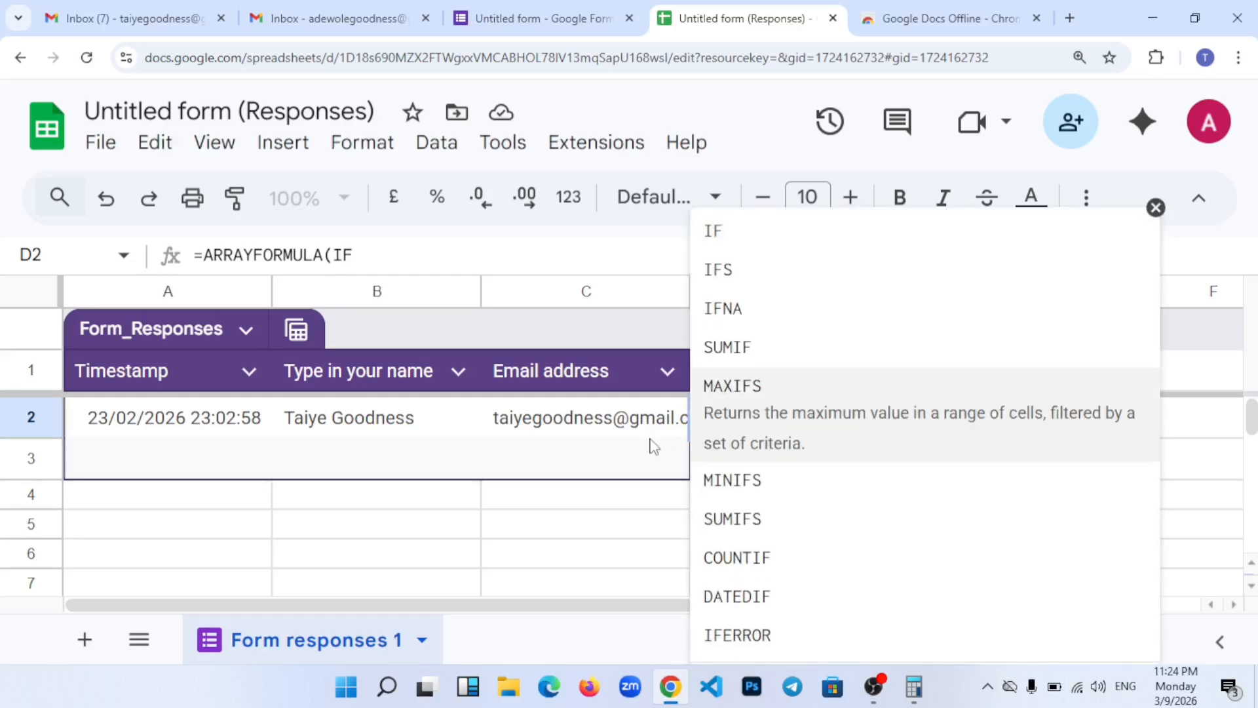
{"action": "left_click", "coordinate": [655, 425]}
{"action": "left_click", "coordinate": [852, 426]}
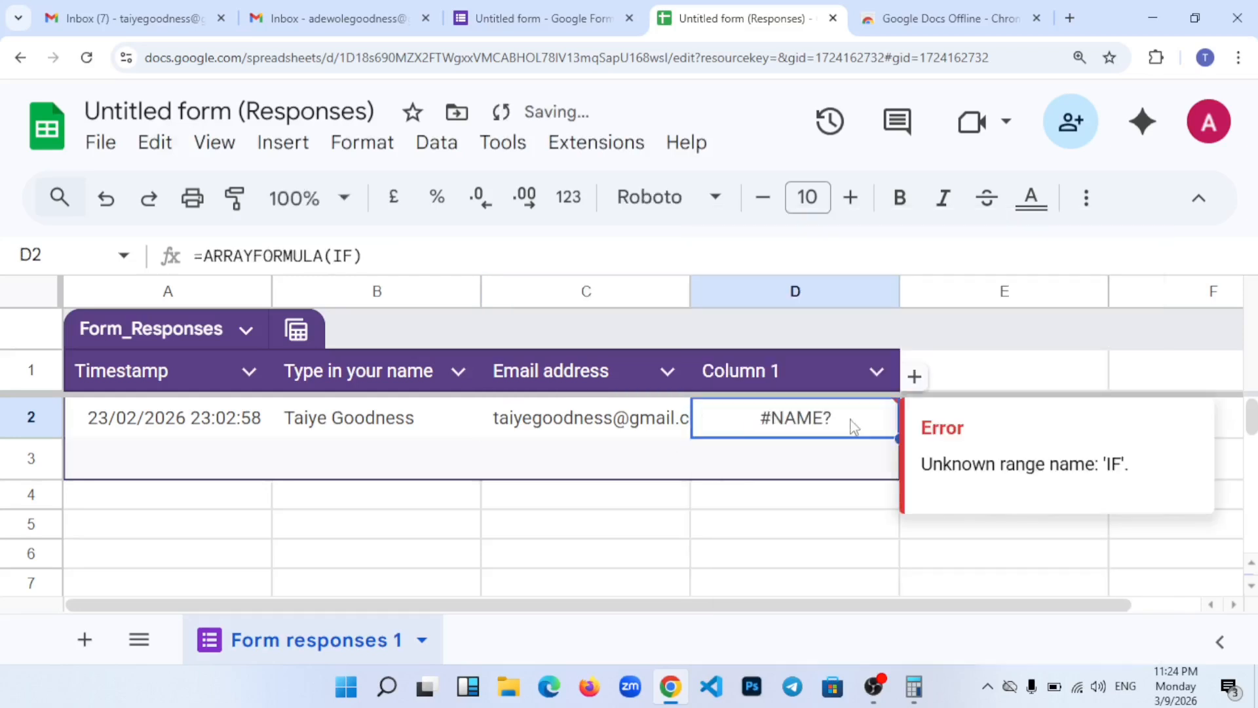
{"action": "left_click", "coordinate": [545, 256]}
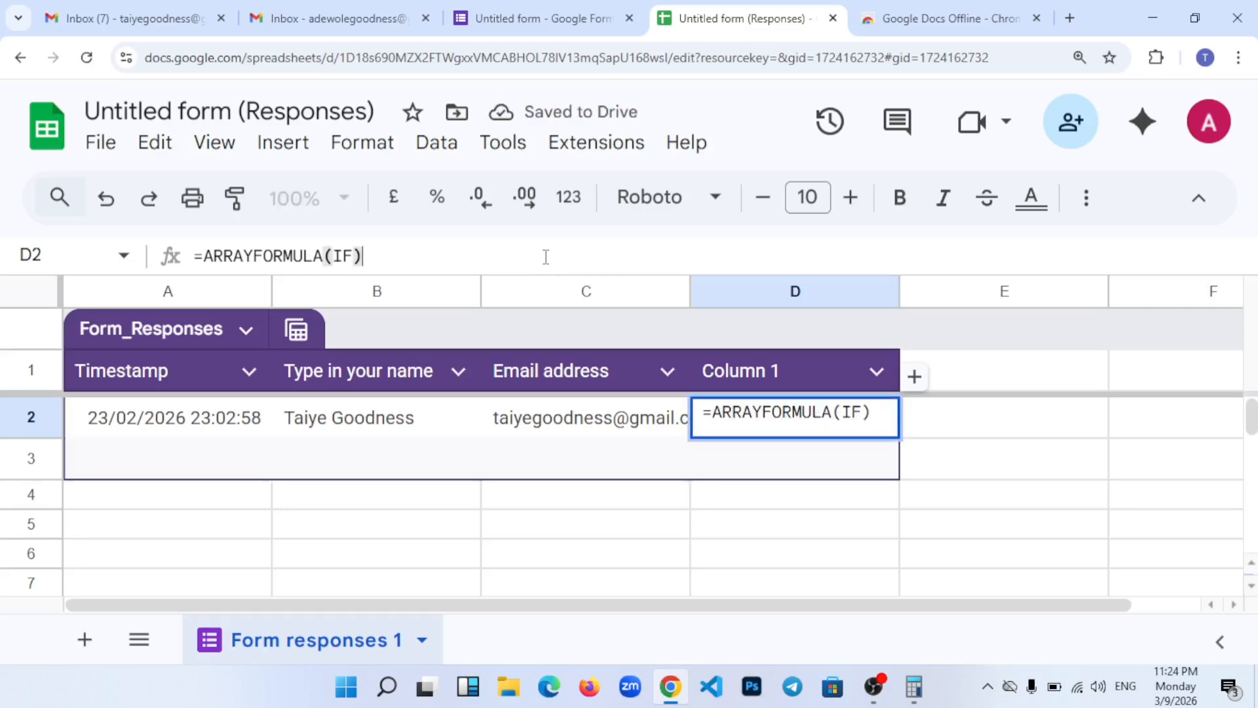
{"action": "left_click", "coordinate": [871, 414]}
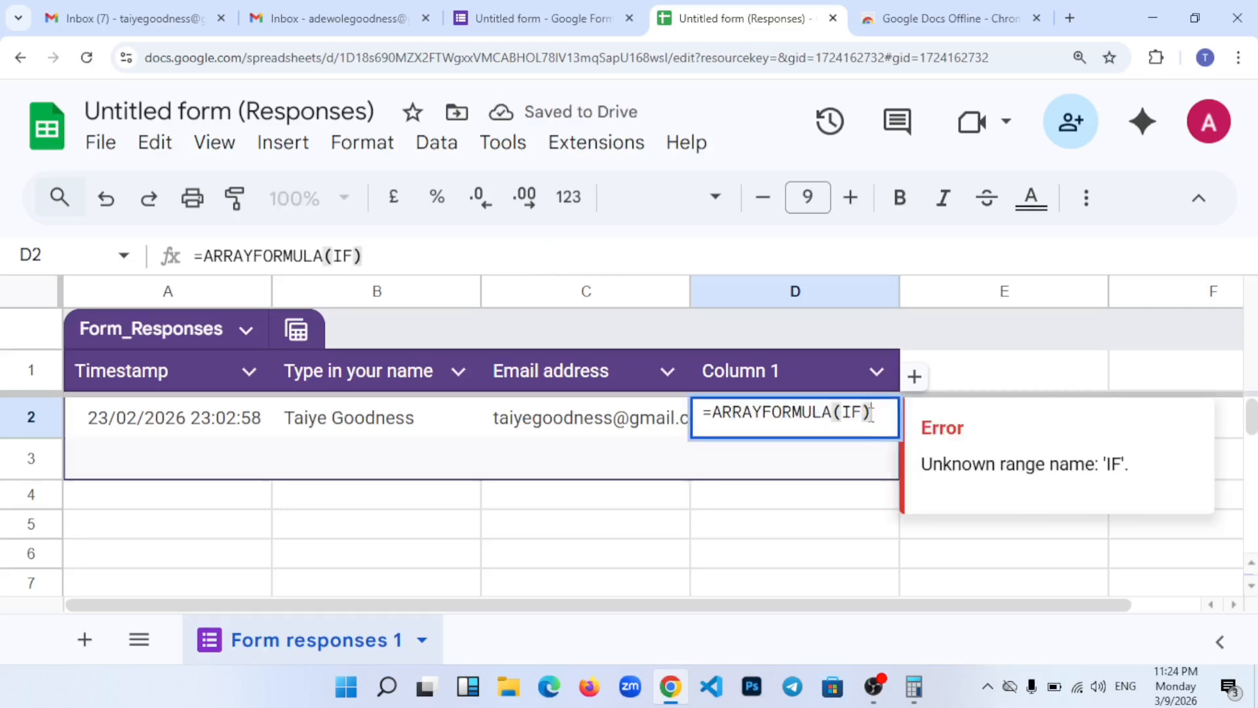
{"action": "key", "text": "BackSpace"}
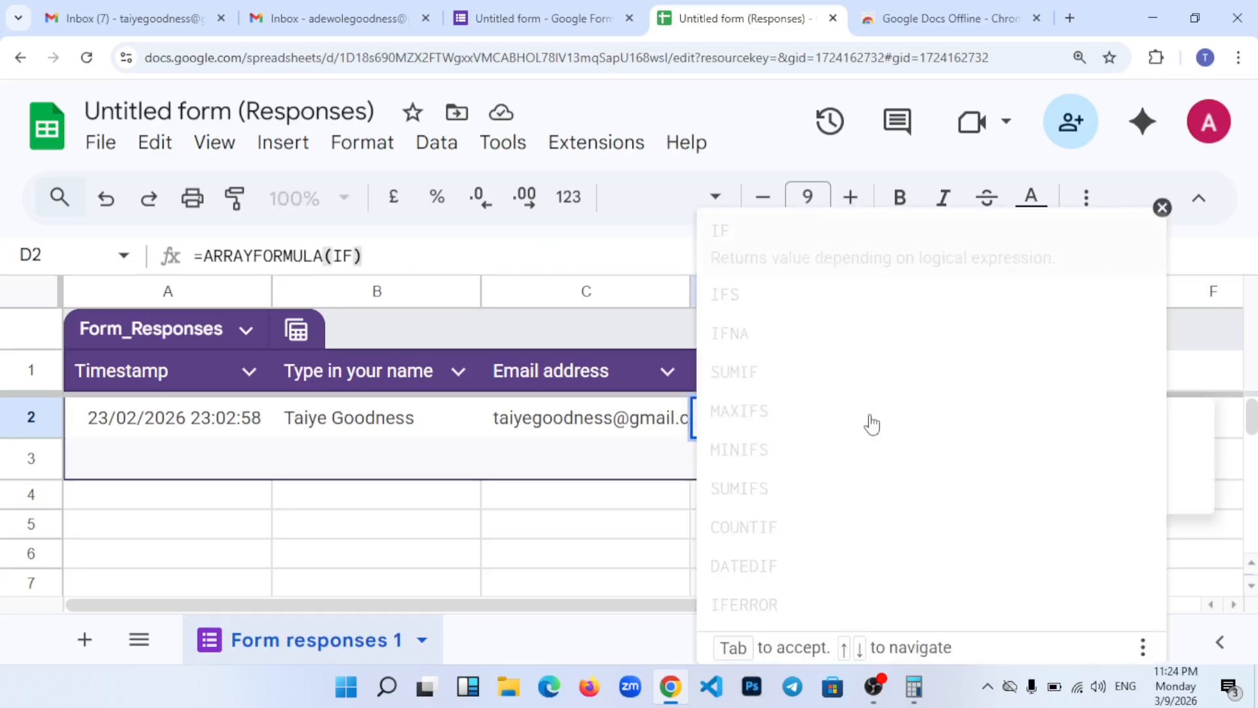
{"action": "left_click_drag", "start_coordinate": [656, 433], "coordinate": [827, 409]}
{"action": "left_click", "coordinate": [826, 408]}
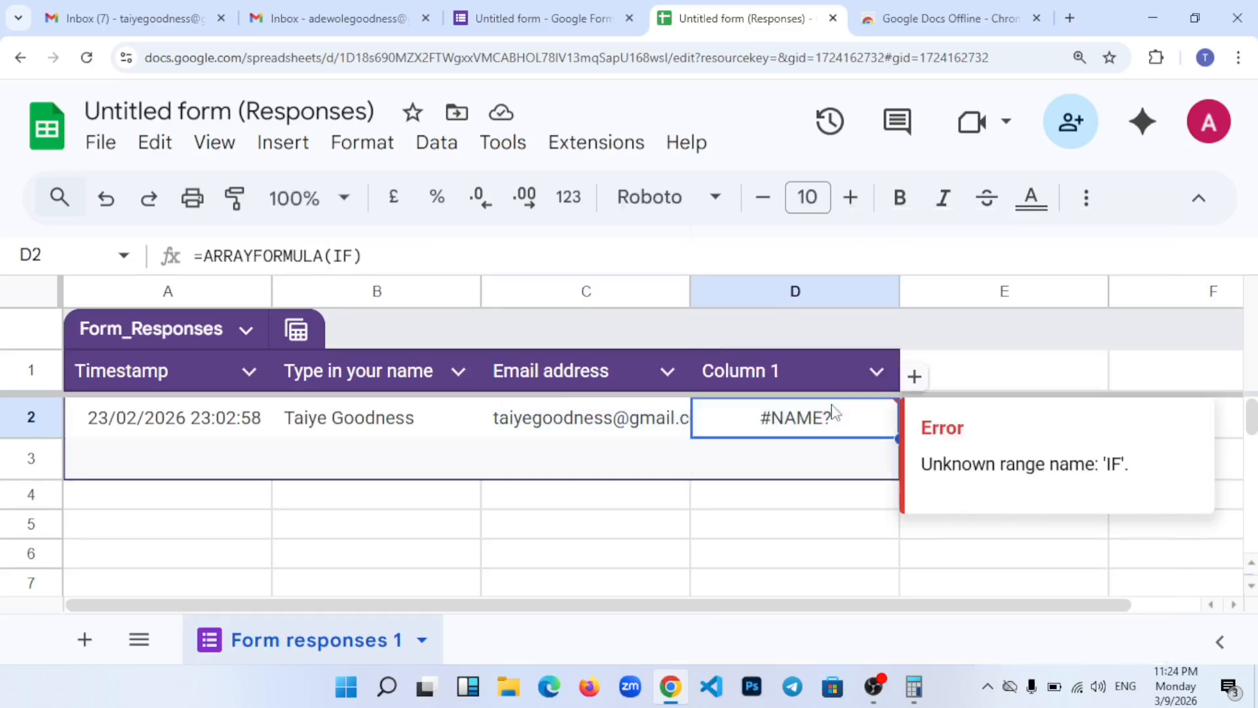
Step: Reopen the array formula in cell D2 and give its IF function the logical test A2:A=""
{"action": "left_click", "coordinate": [416, 257]}
{"action": "left_click", "coordinate": [862, 417]}
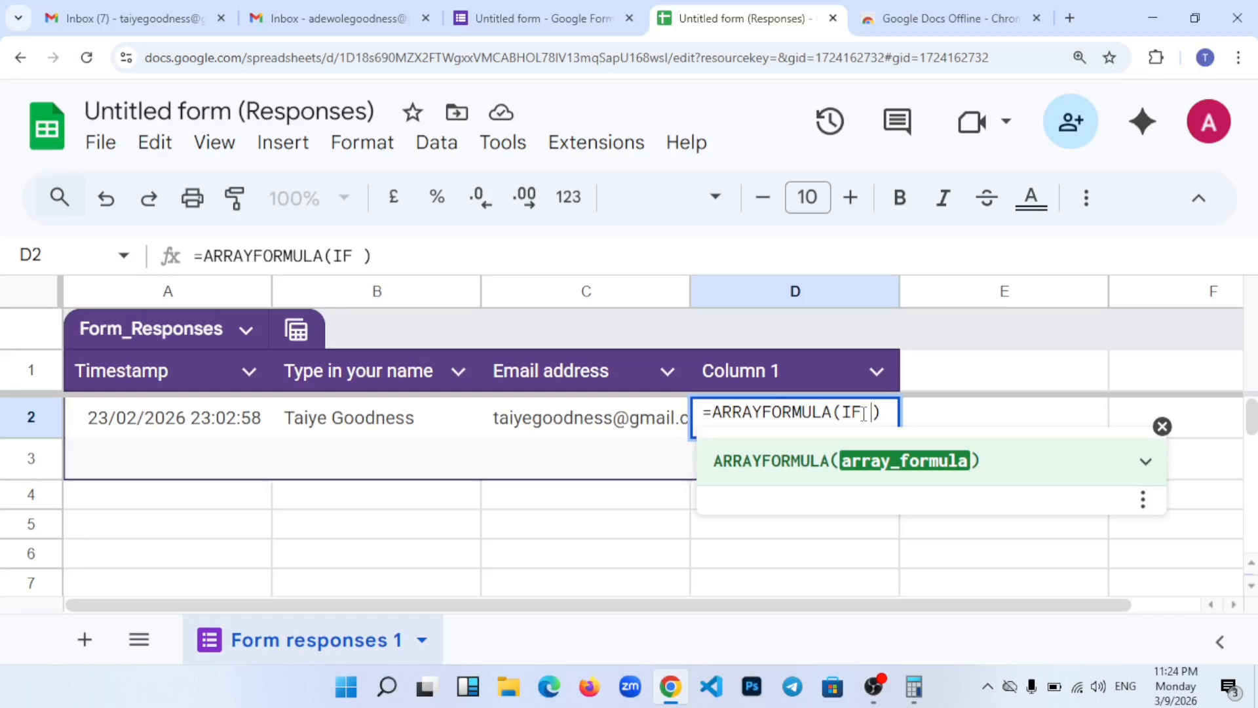
{"action": "key", "text": "BackSpace"}
{"action": "key", "text": "BackSpace"}
{"action": "type", "text": "("}
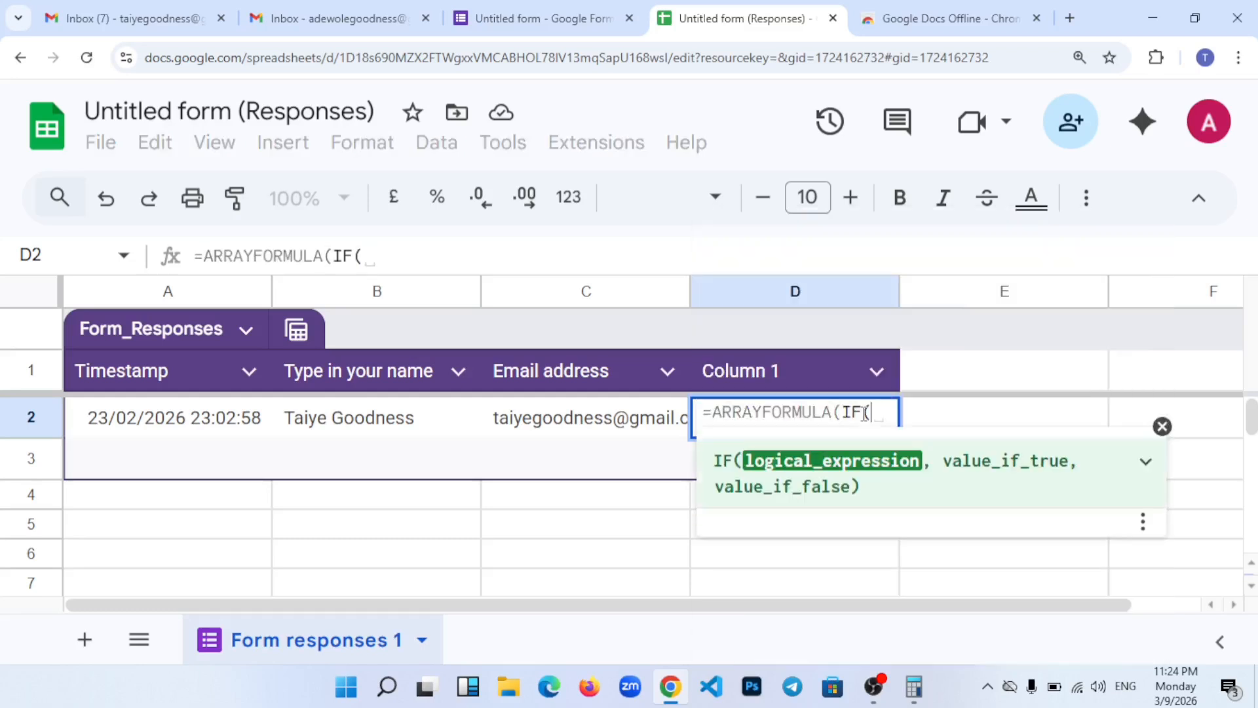
{"action": "type", "text": "A2"}
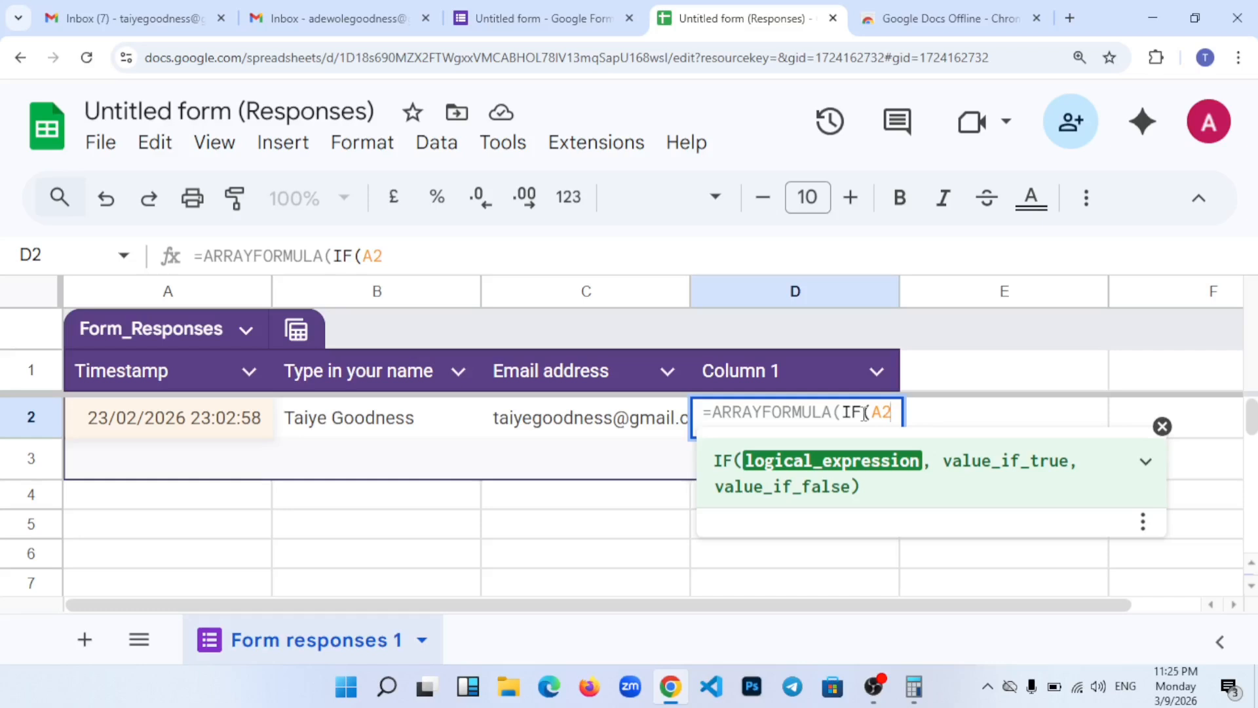
{"action": "type", "text": ":"}
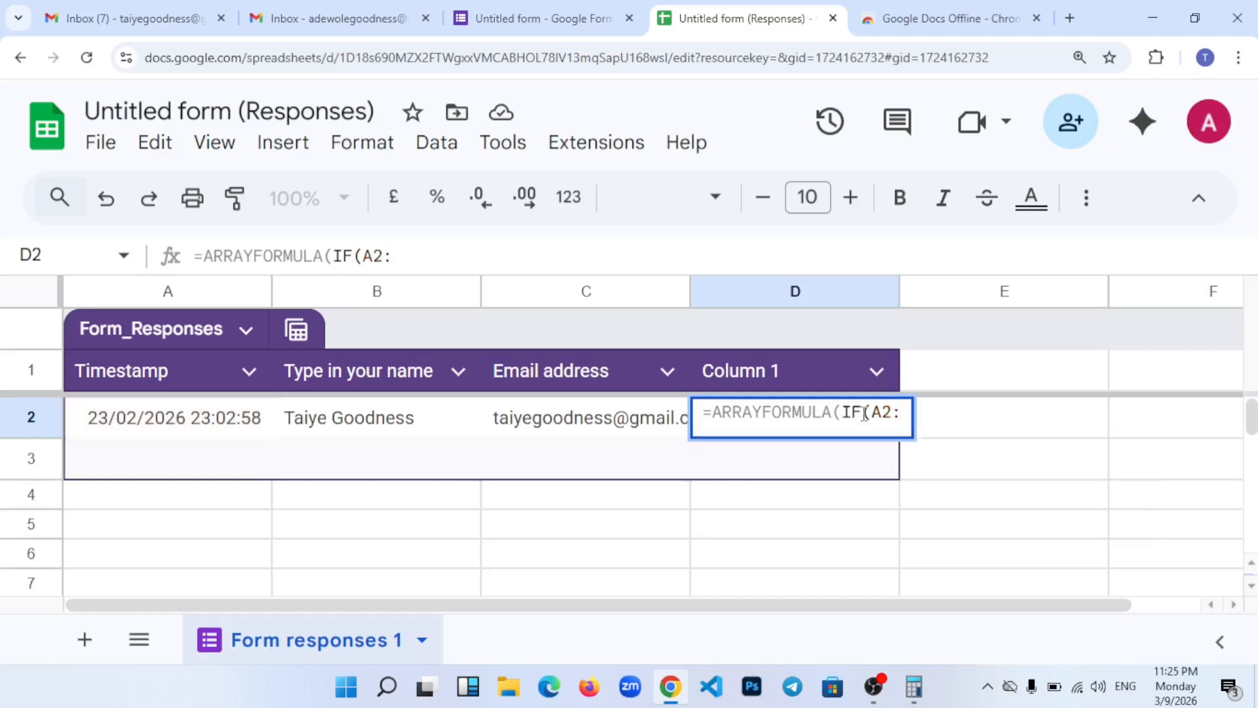
{"action": "type", "text": "A"}
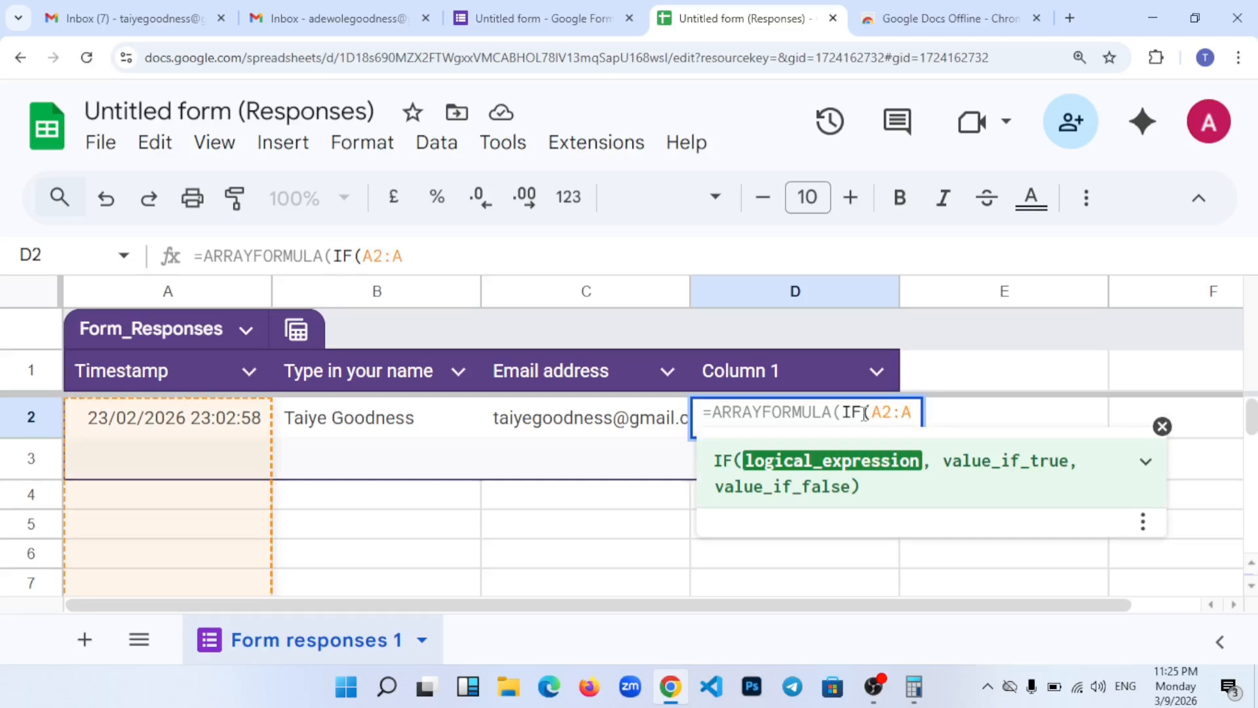
{"action": "type", "text": "="}
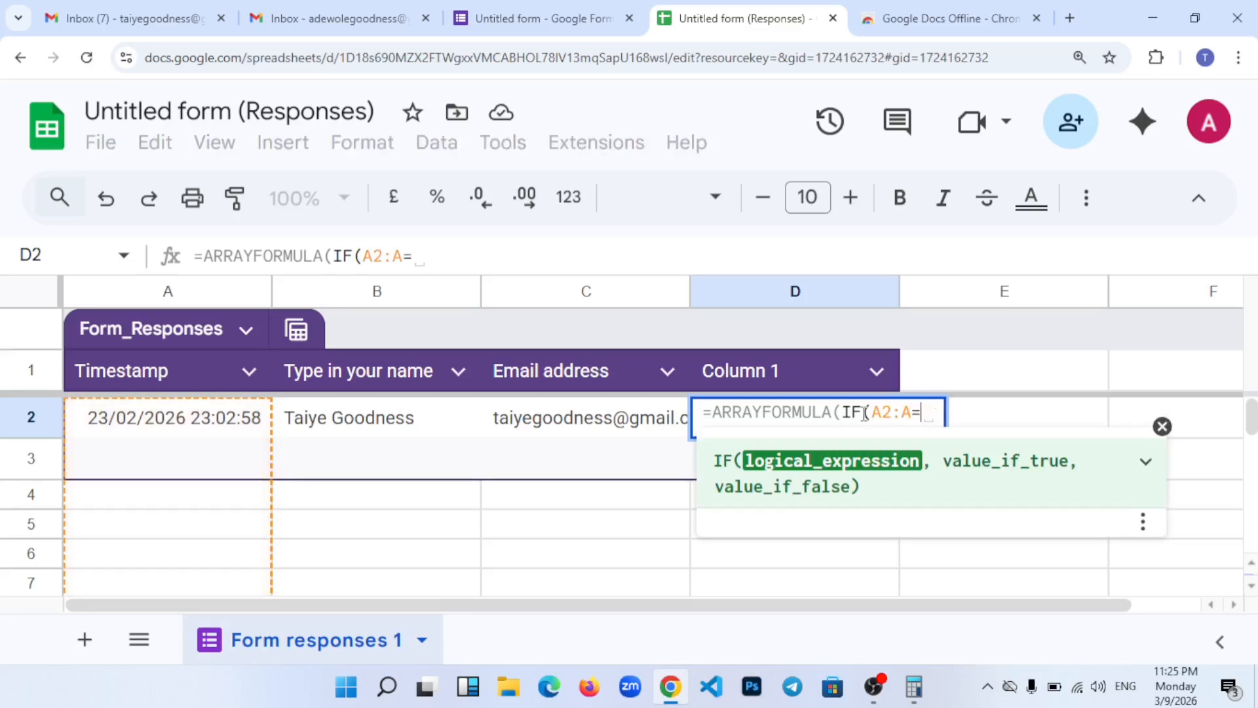
{"action": "type", "text": "\"\""}
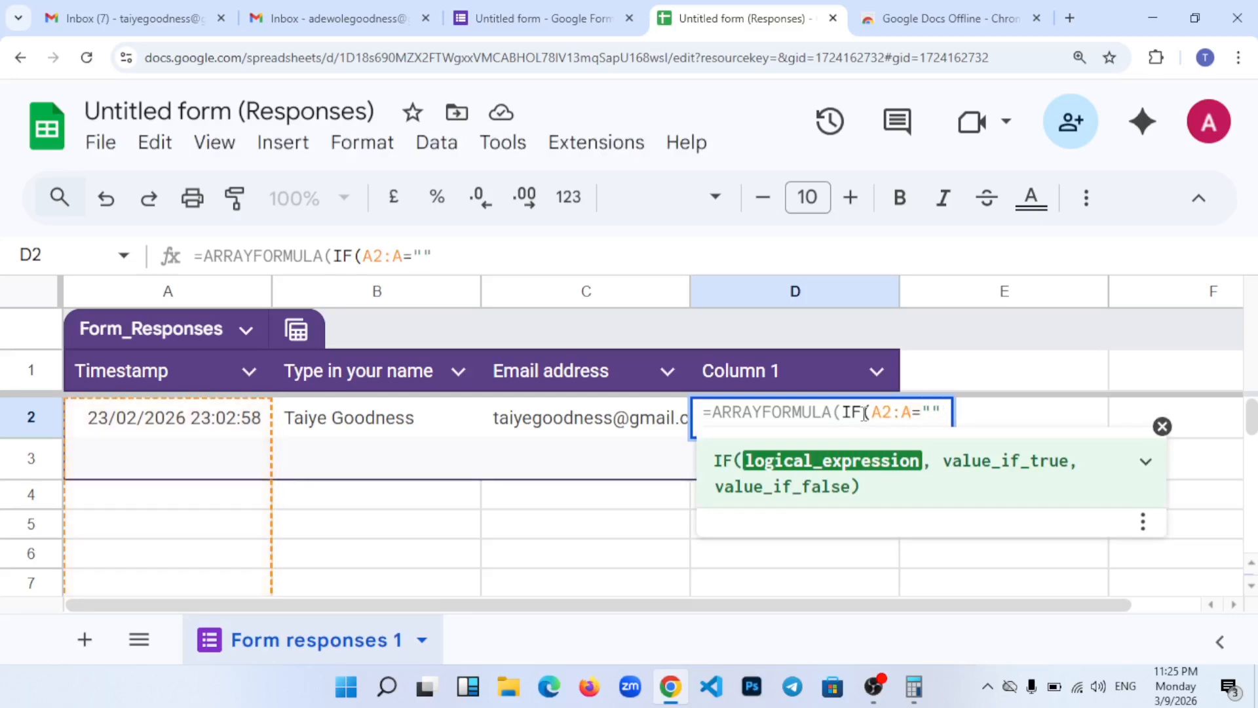
Step: Add an empty string "" as the IF function's value if true, followed by a comma for the value if false
{"action": "type", "text": ","}
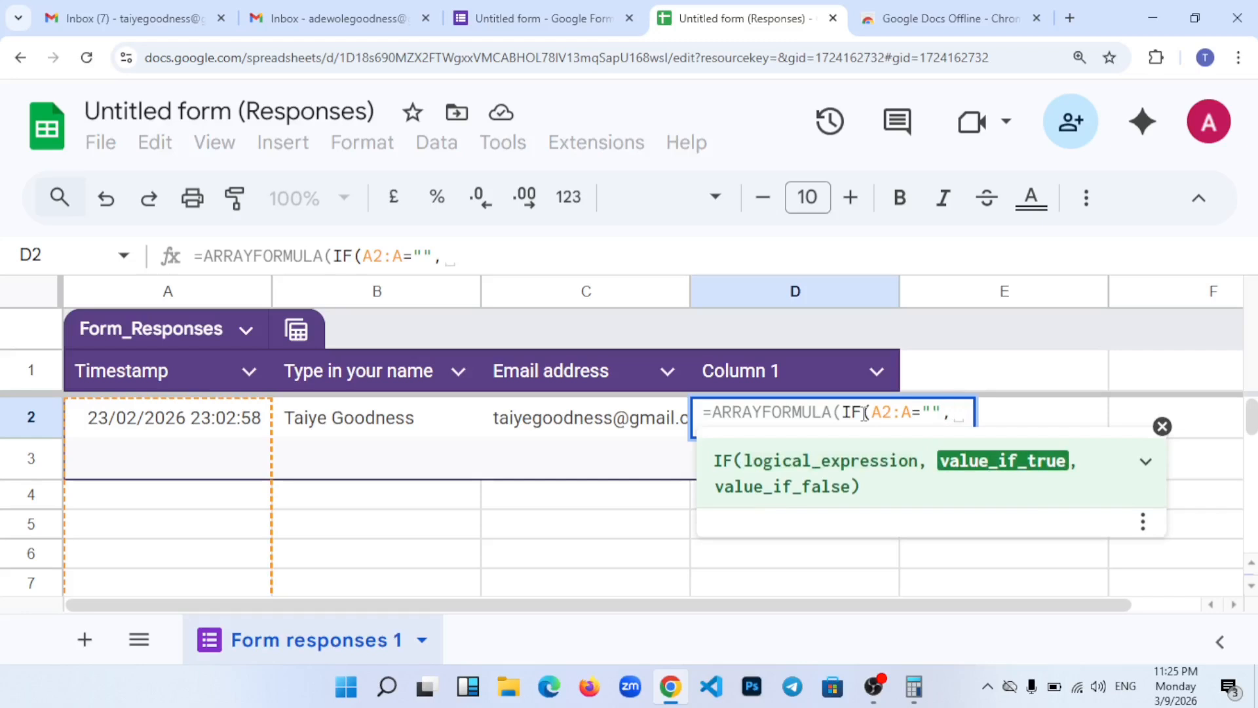
{"action": "type", "text": "\"\""}
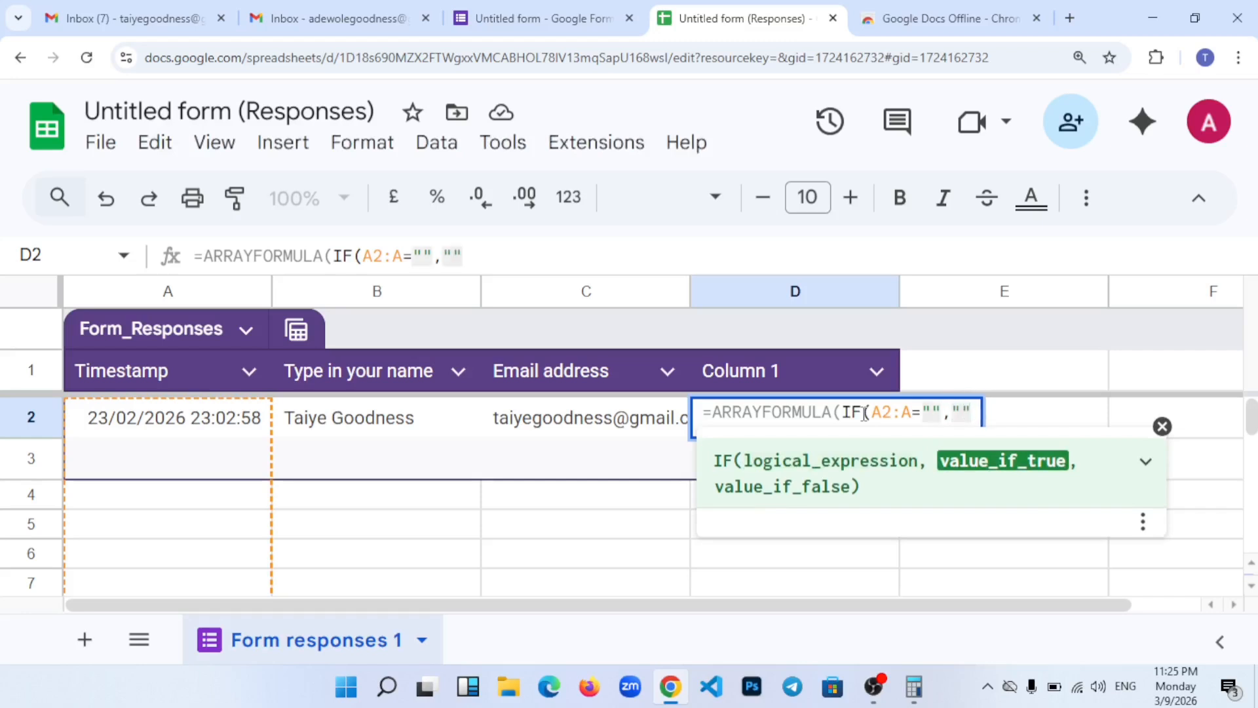
{"action": "key", "text": "Left"}
{"action": "key", "text": "Left"}
{"action": "key", "text": "Right"}
{"action": "key", "text": "Right"}
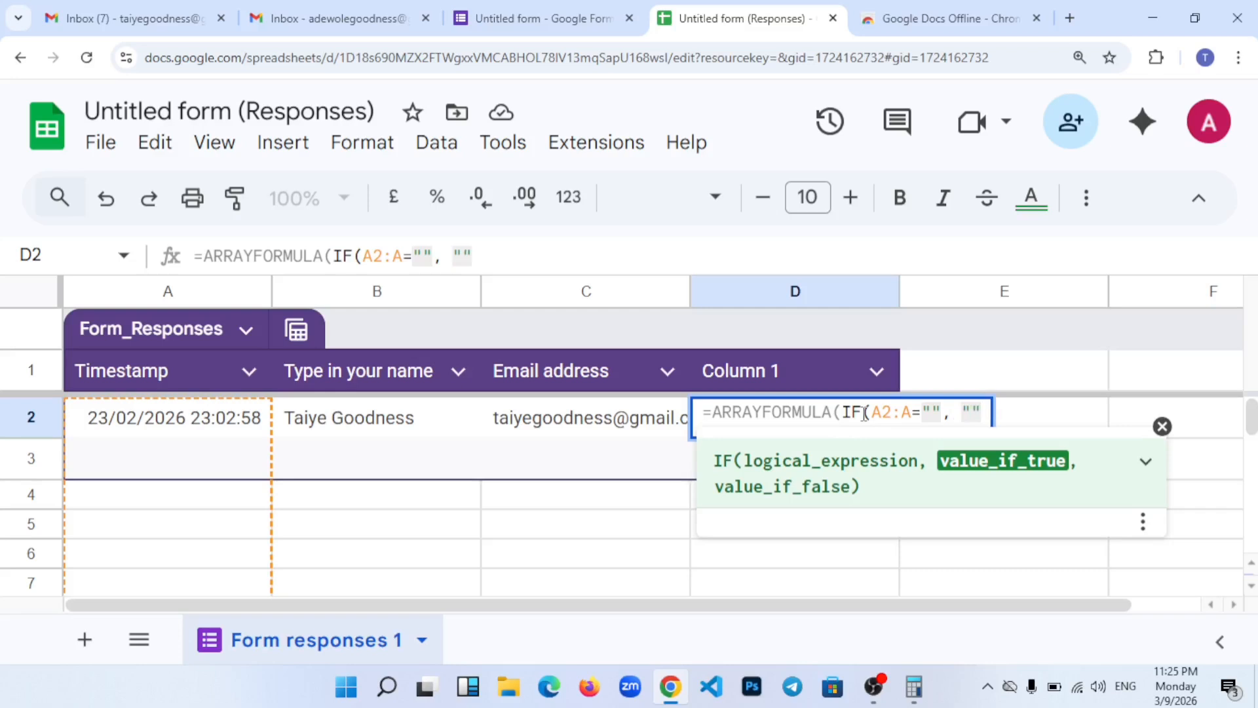
{"action": "type", "text": ","}
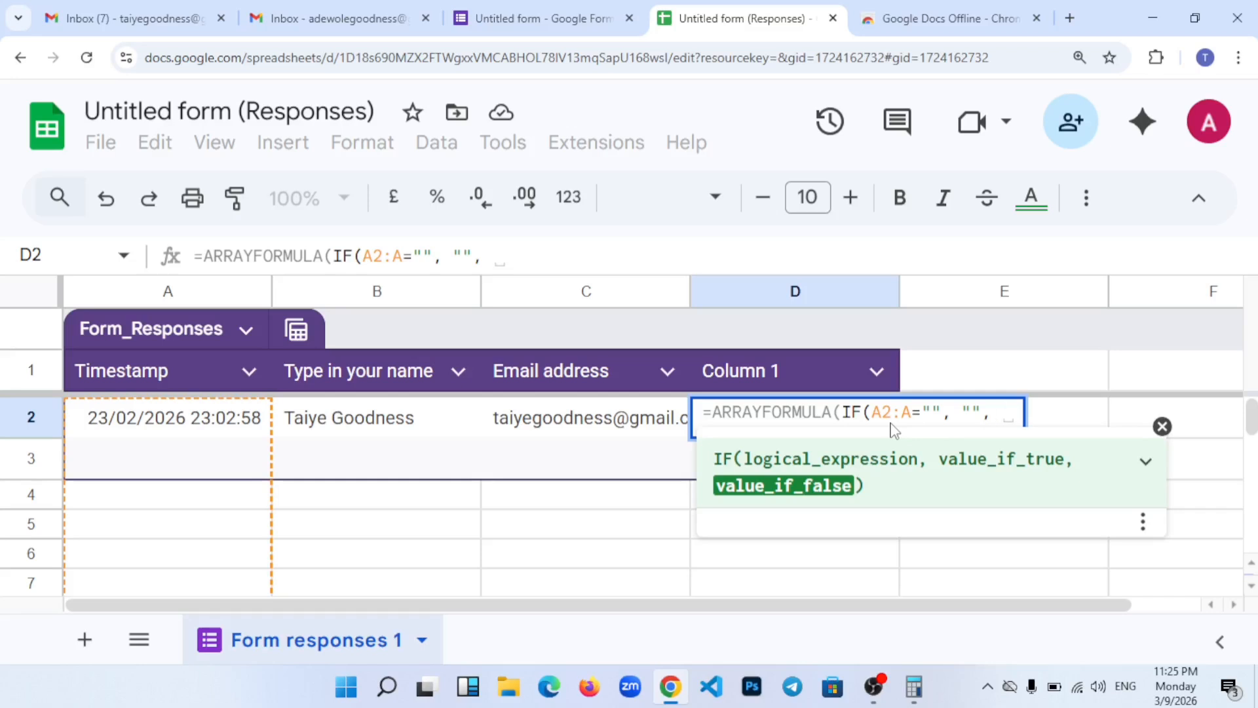
Step: Start the value-if-false argument with a TEXT function that formats the timestamps as month names: TEXT(A2:A, "mmmm"
{"action": "type", "text": "TEXT"}
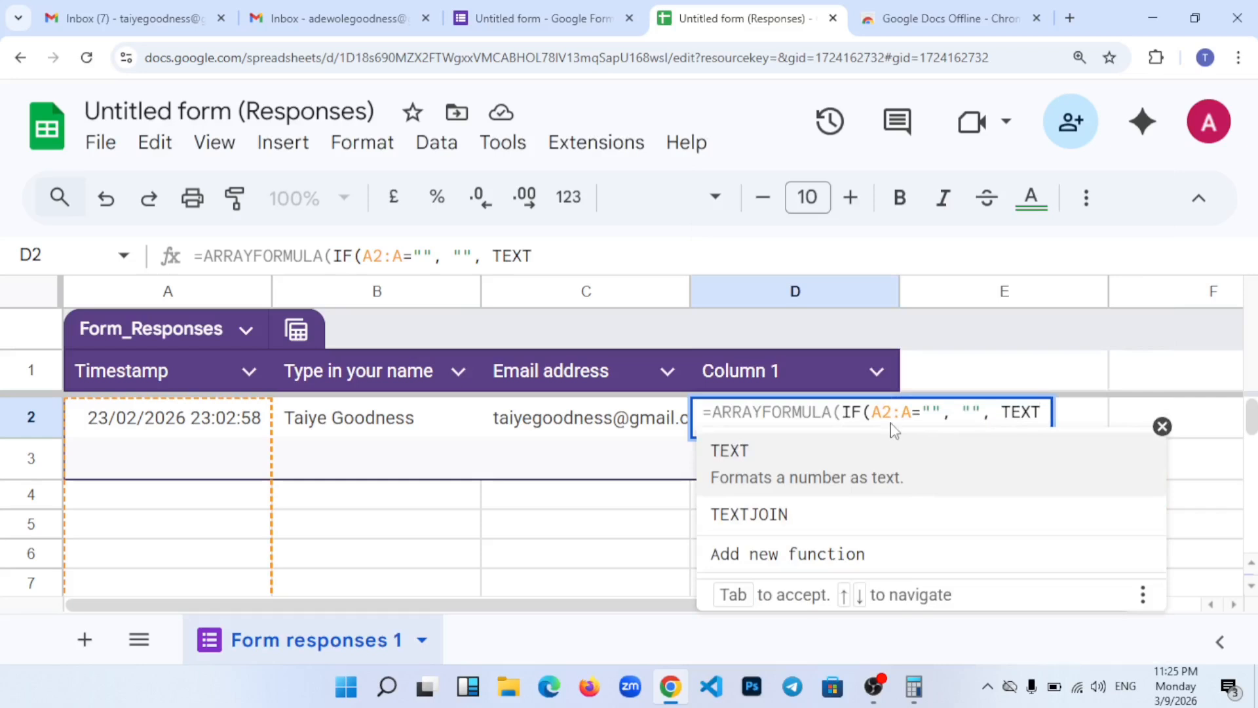
{"action": "type", "text": "(A2"}
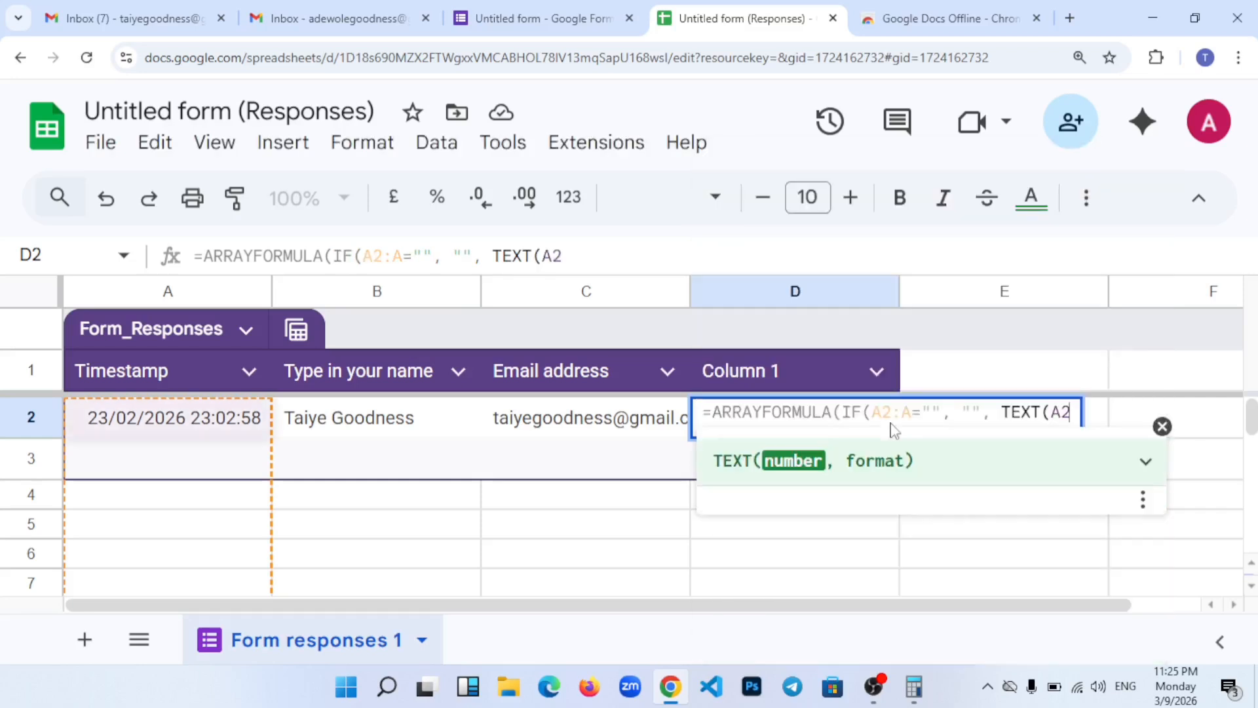
{"action": "type", "text": ":"}
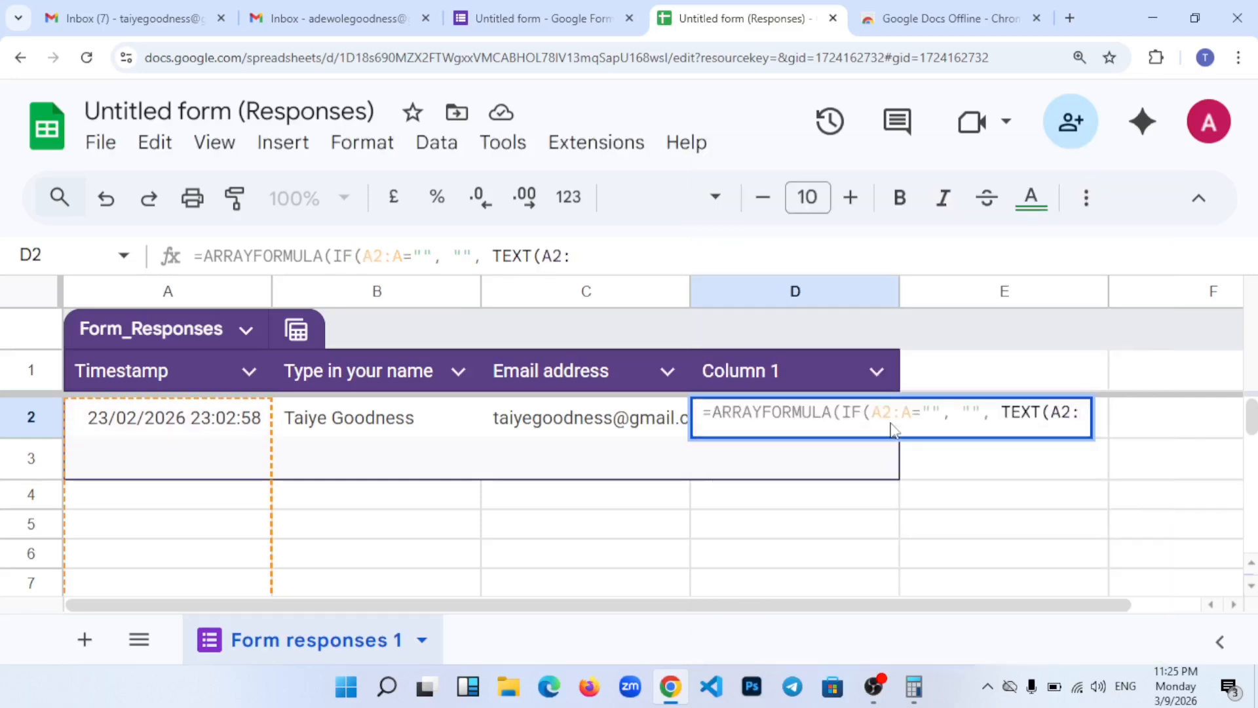
{"action": "type", "text": "A"}
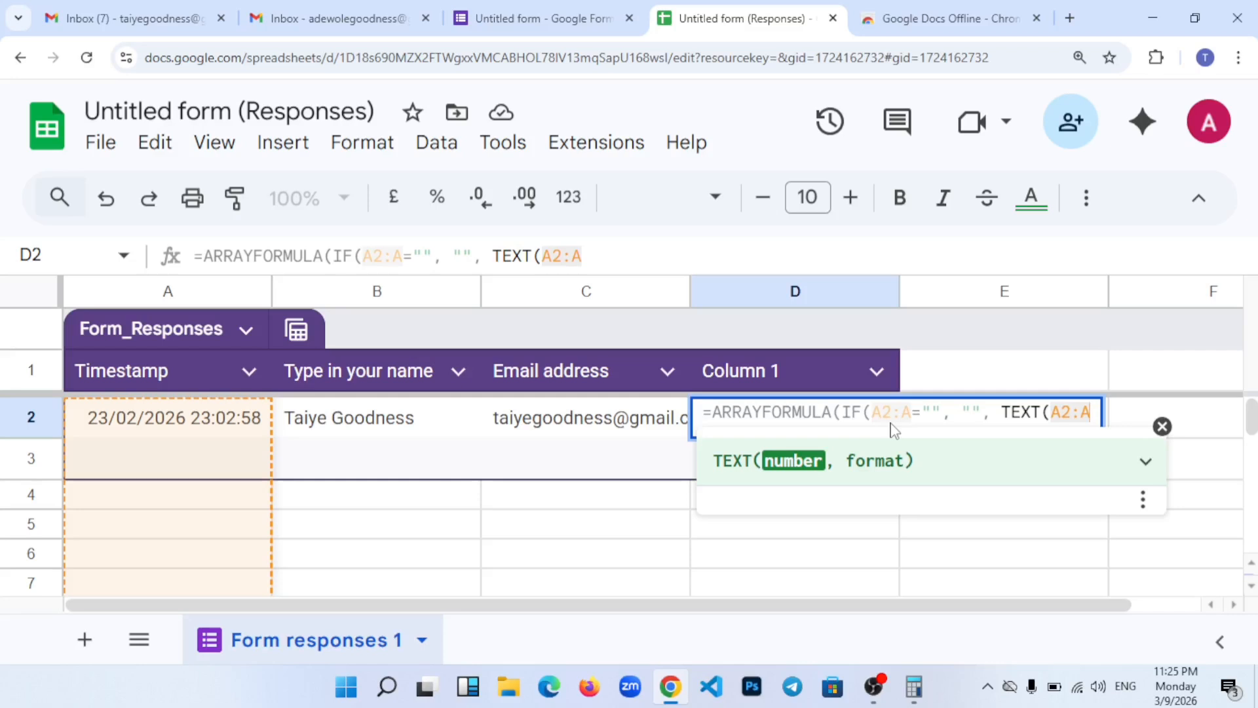
{"action": "type", "text": ", "}
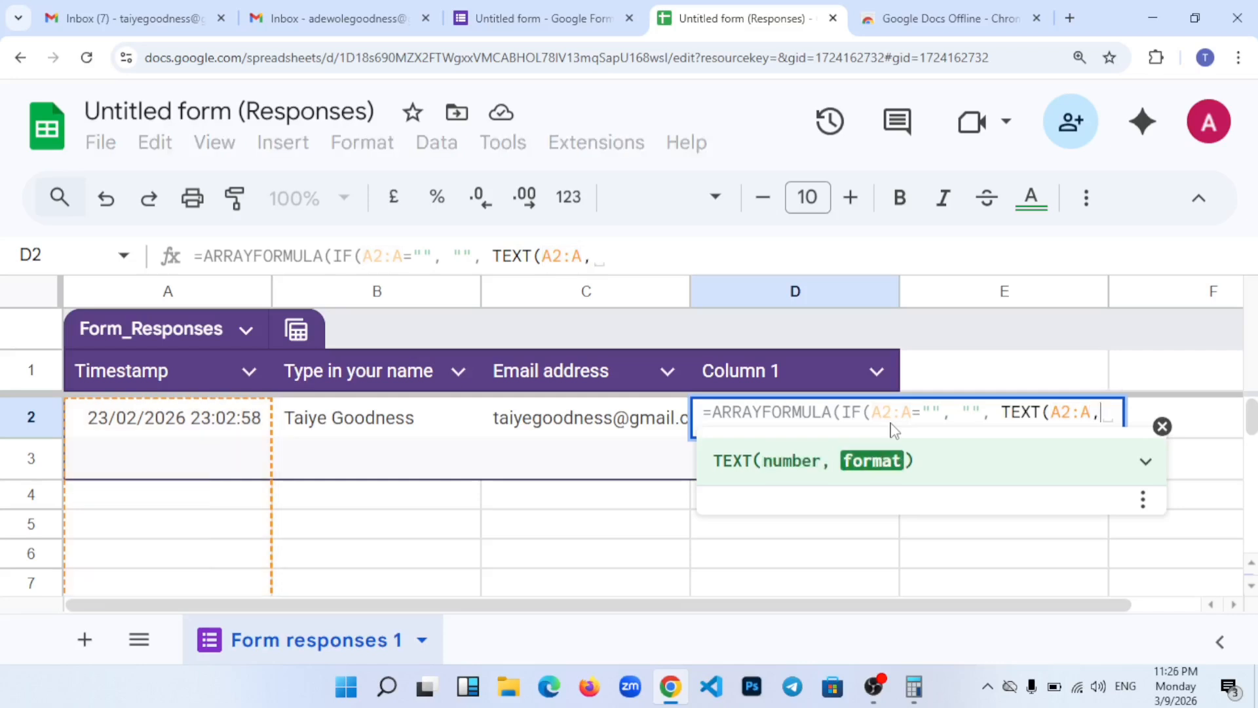
{"action": "type", "text": "\""}
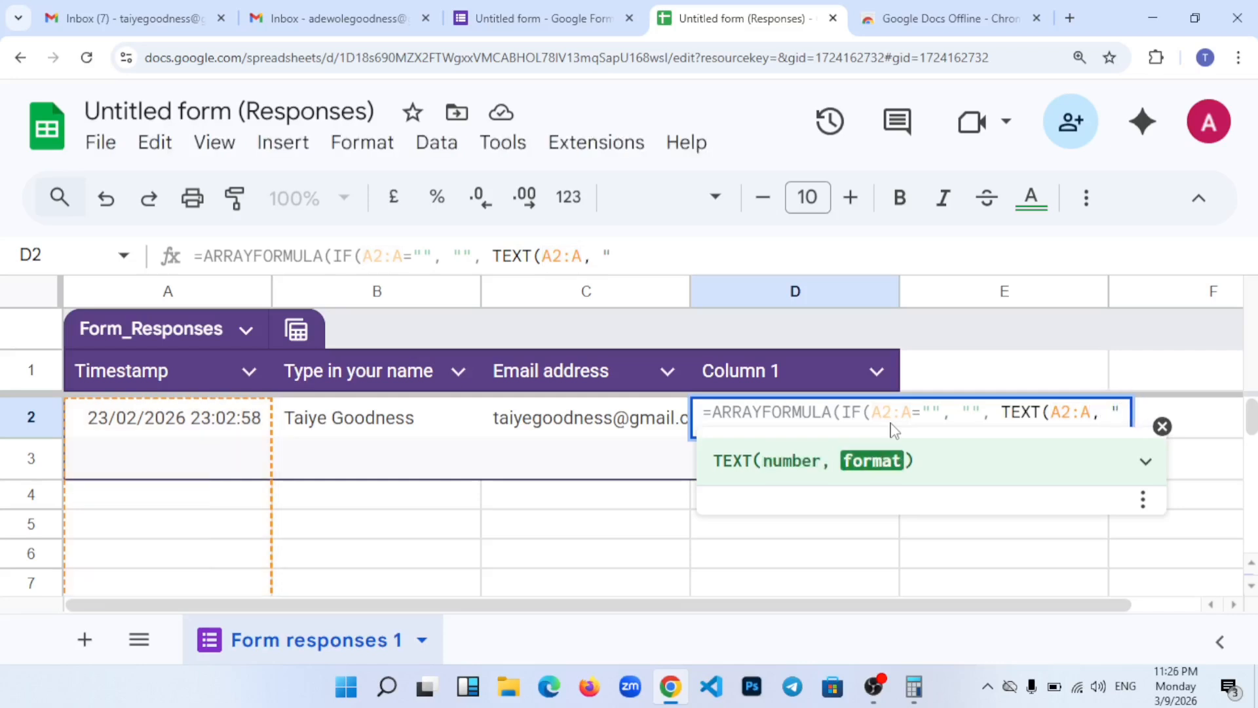
{"action": "type", "text": "mmmm"}
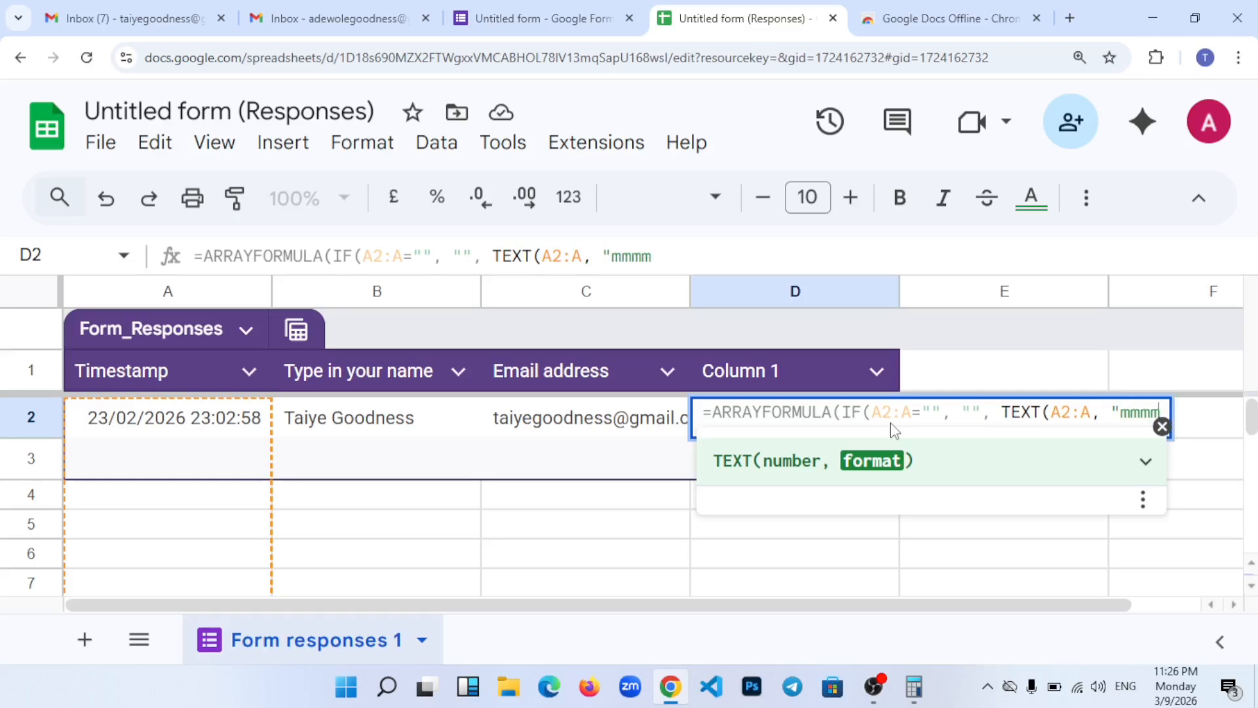
{"action": "key", "text": "ctrl+minus"}
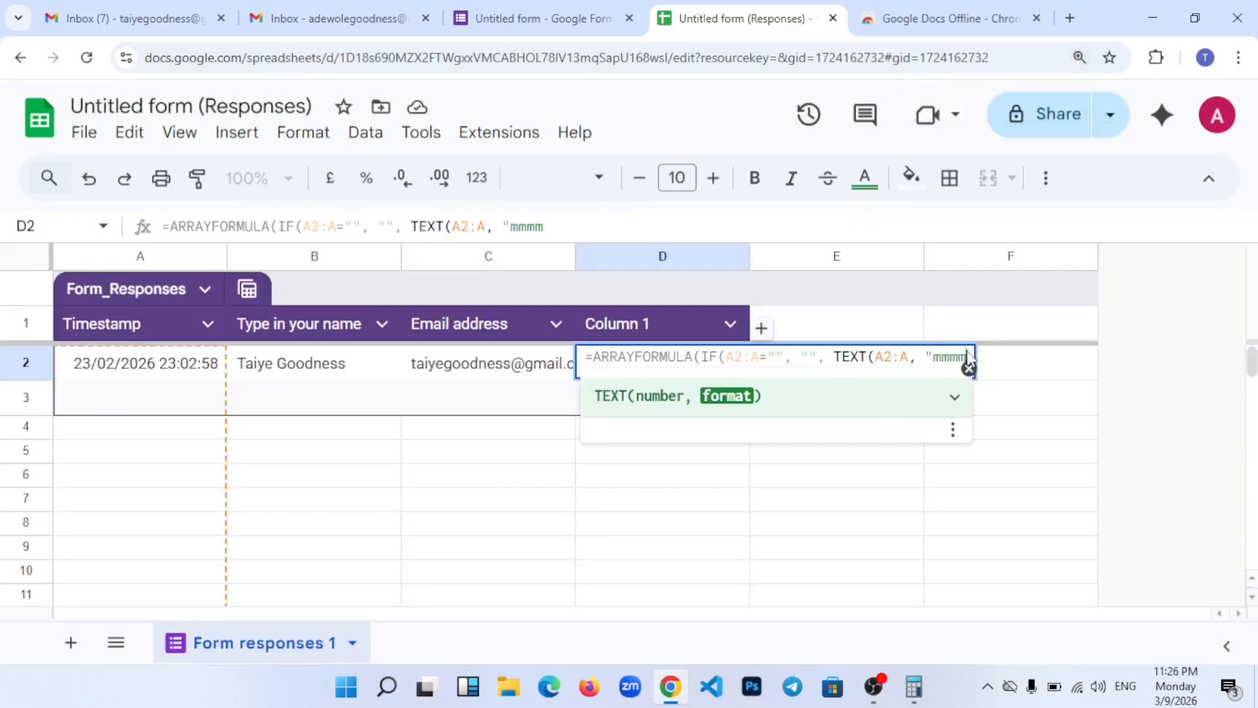
{"action": "type", "text": "\""}
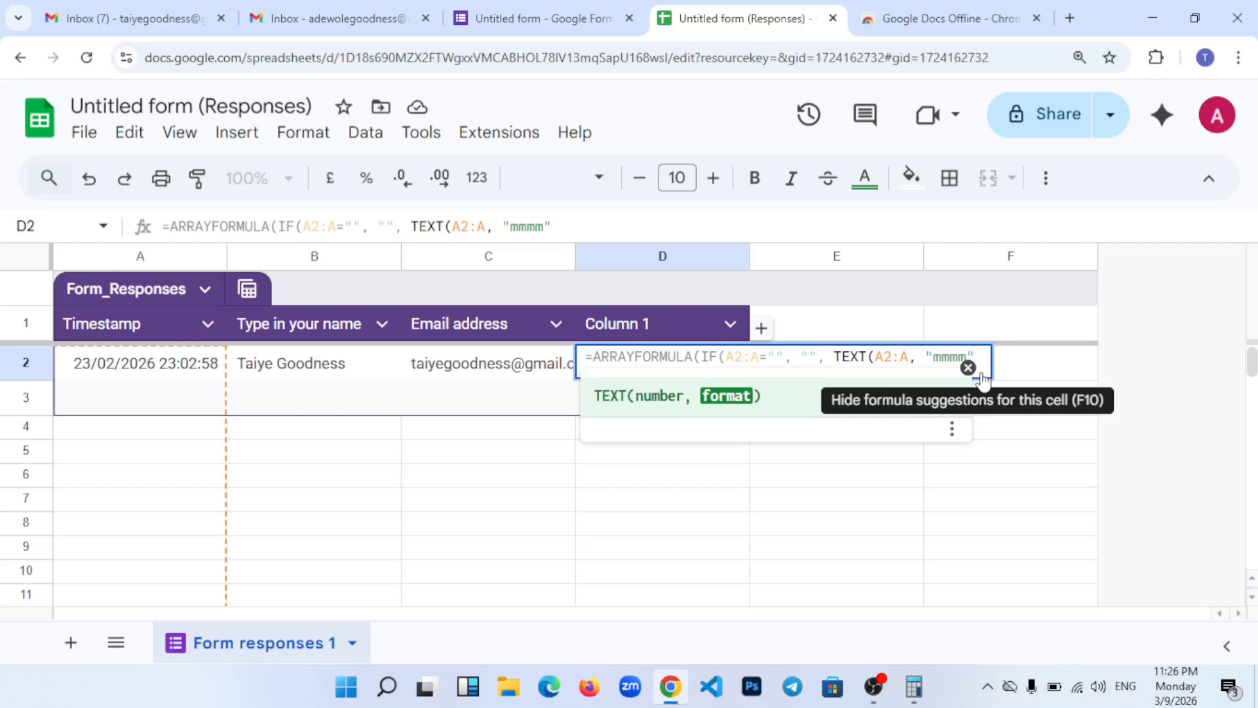
Step: Append the literal text "week" after the month format, with an & operator before and after it
{"action": "type", "text": "&"}
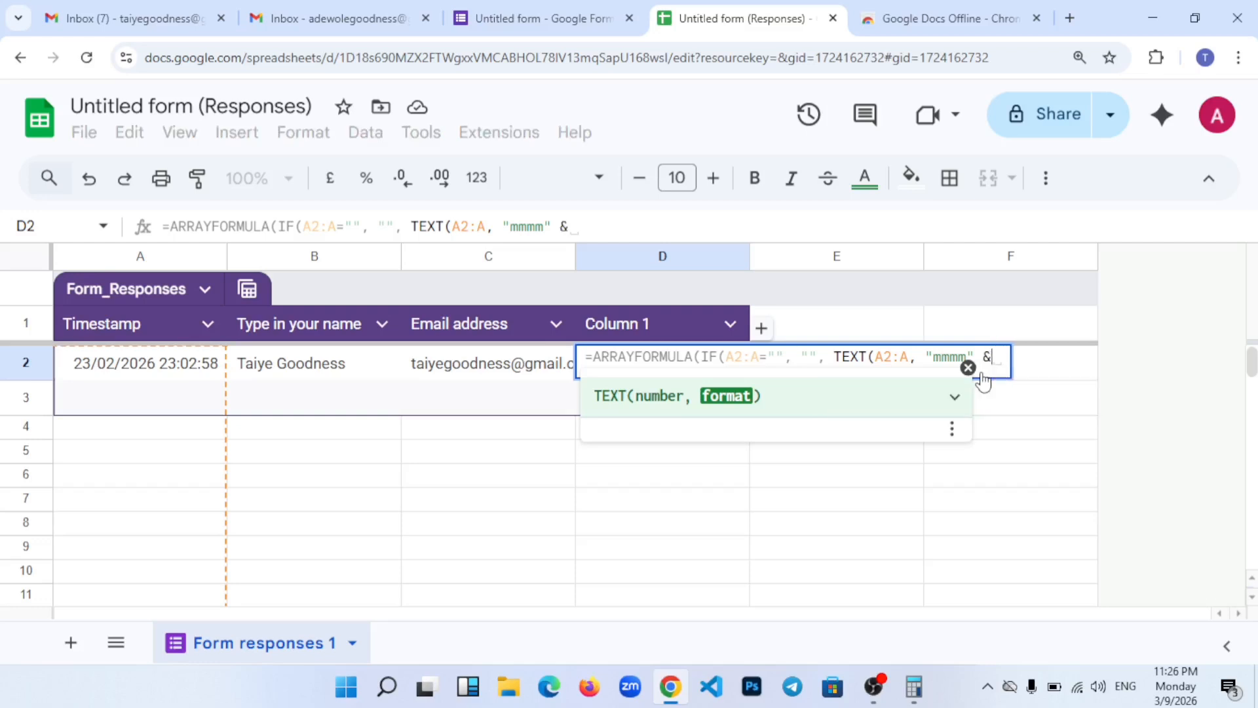
{"action": "type", "text": "\""}
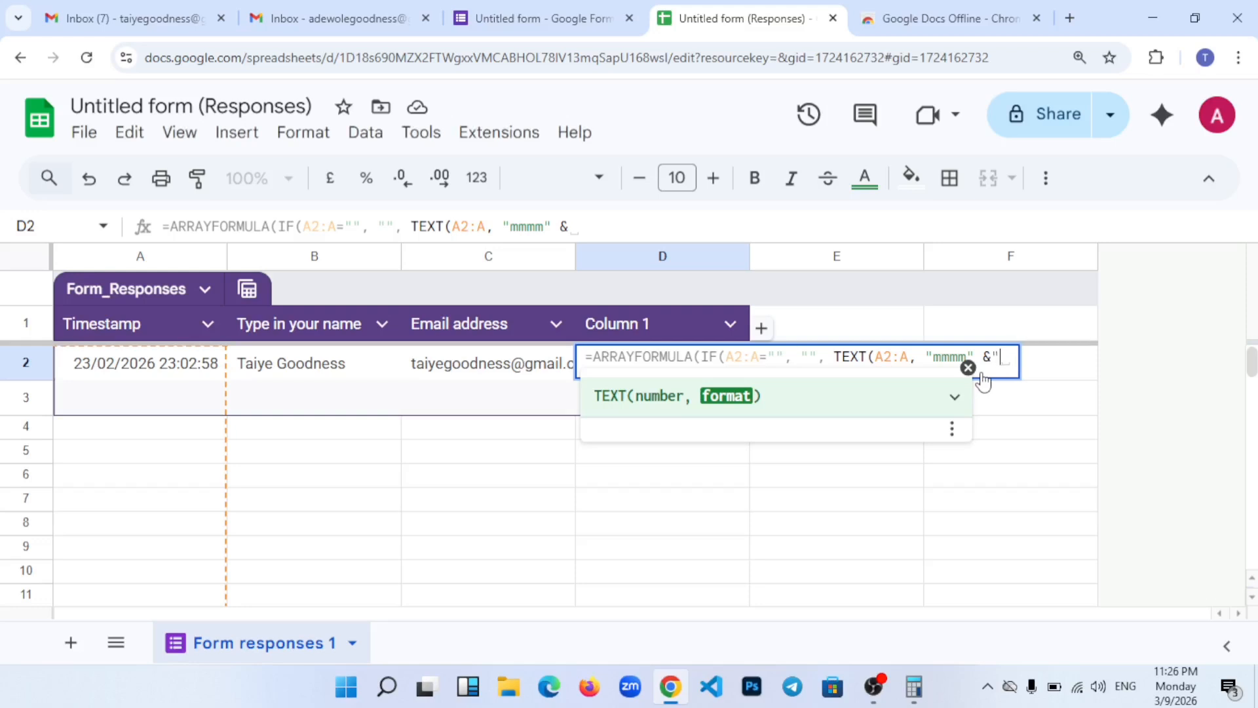
{"action": "type", "text": "week"}
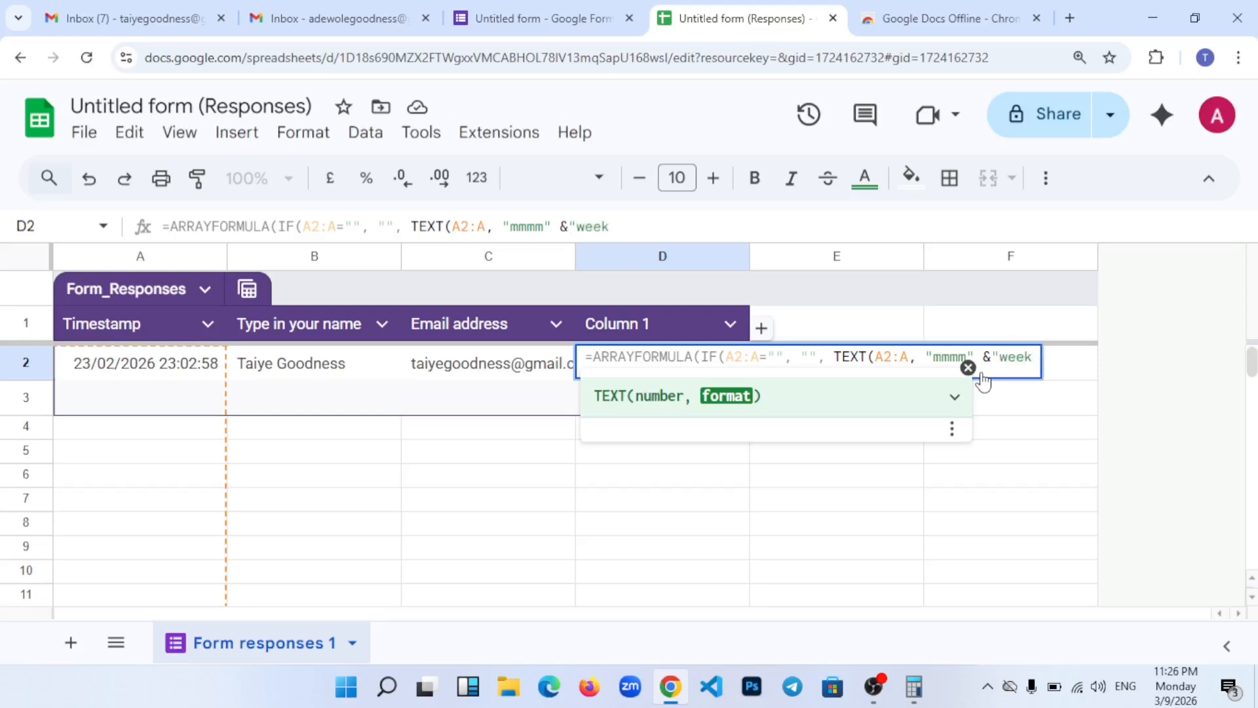
{"action": "key", "text": "Left"}
{"action": "key", "text": "Left"}
{"action": "key", "text": "Left"}
{"action": "key", "text": "Left"}
{"action": "key", "text": "Left"}
{"action": "key", "text": "End"}
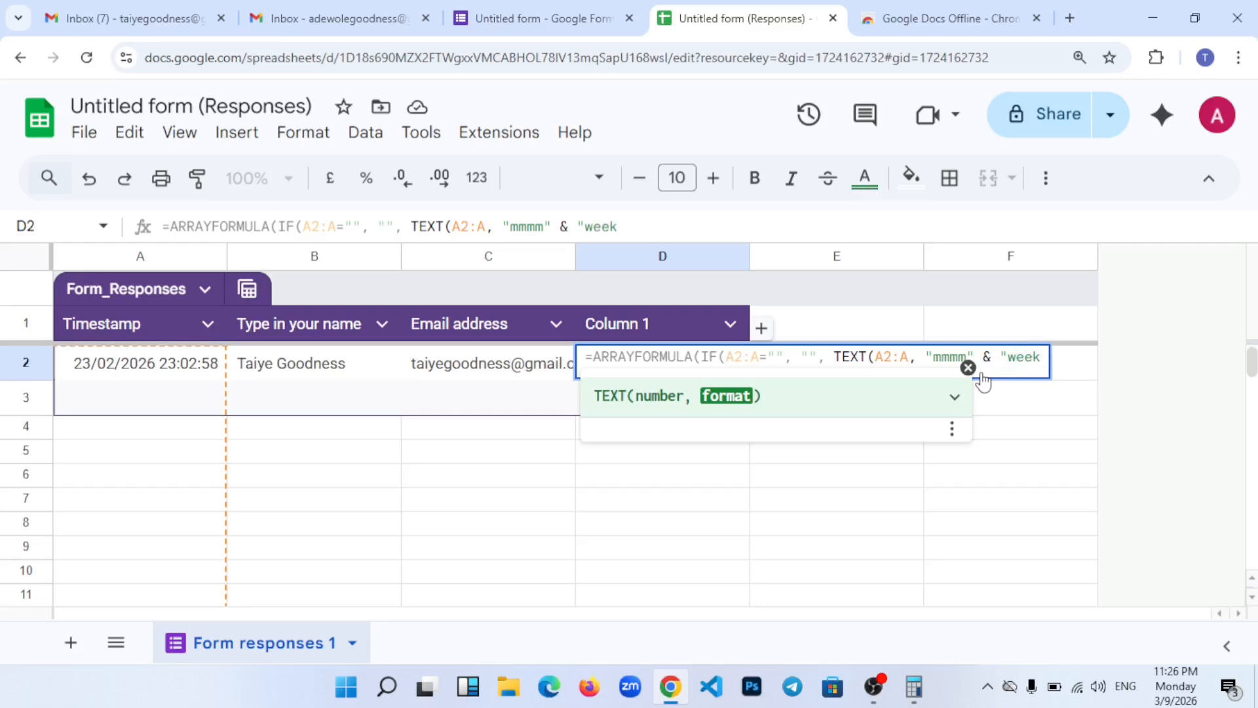
{"action": "type", "text": "\" &"}
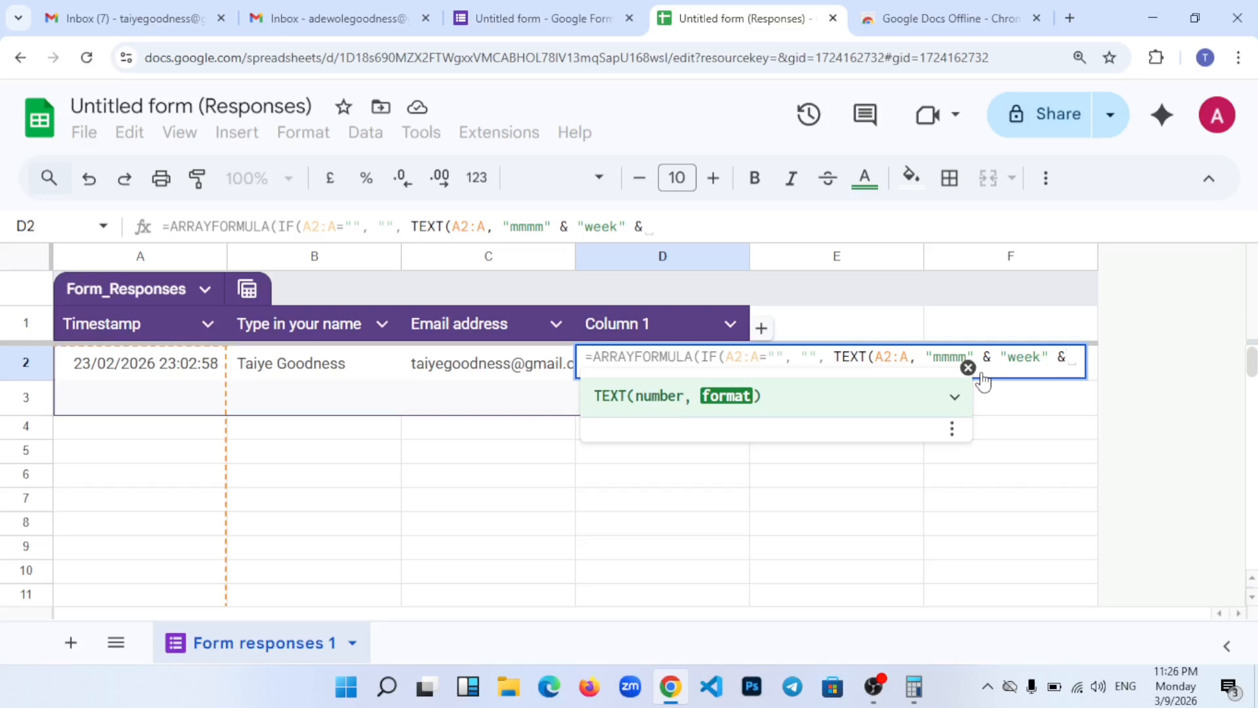
{"action": "type", "text": "int"}
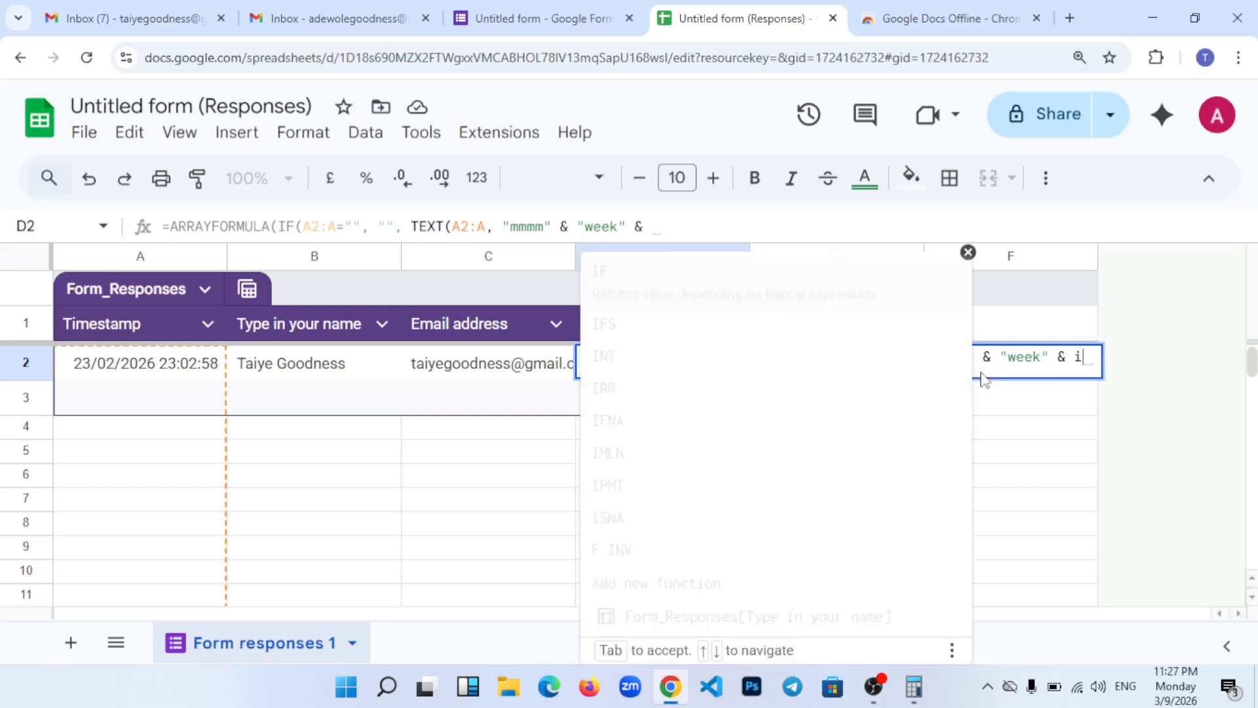
{"action": "key", "text": "BackSpace"}
{"action": "key", "text": "BackSpace"}
{"action": "key", "text": "BackSpace"}
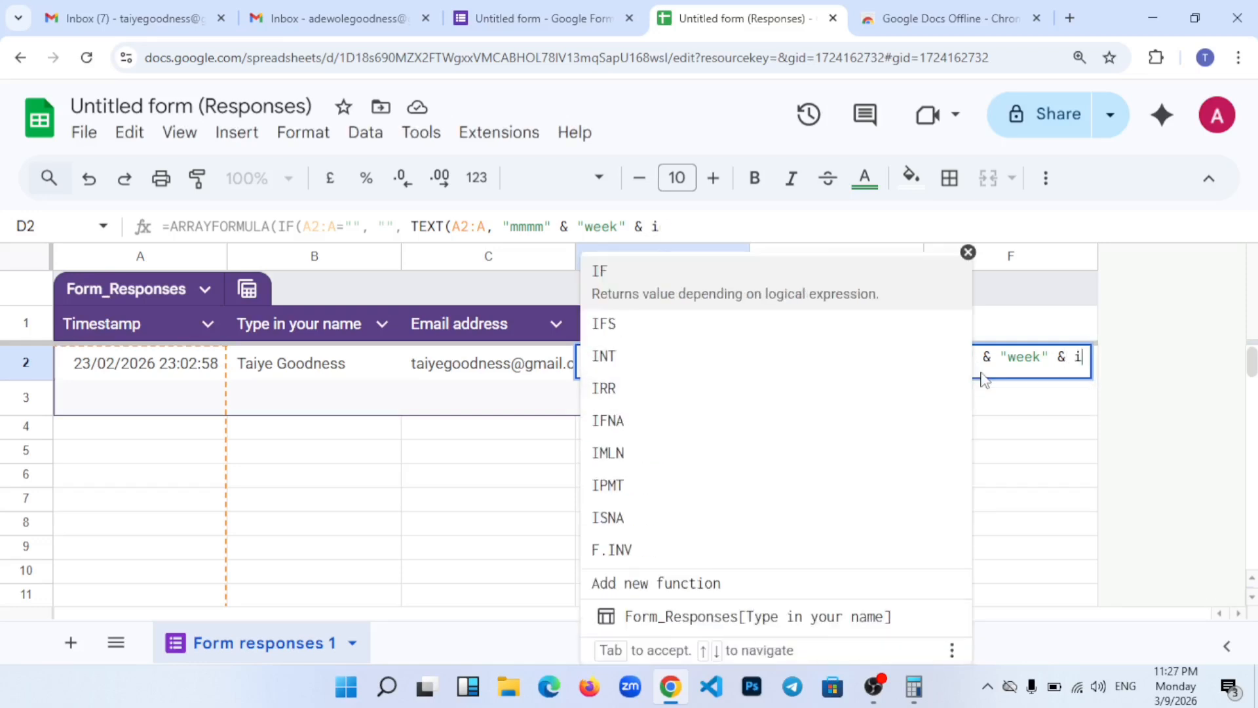
Step: Append an INT function after the last & operator and nest the day of the timestamps in it: INT(DAY(A2:A)
{"action": "type", "text": "INT"}
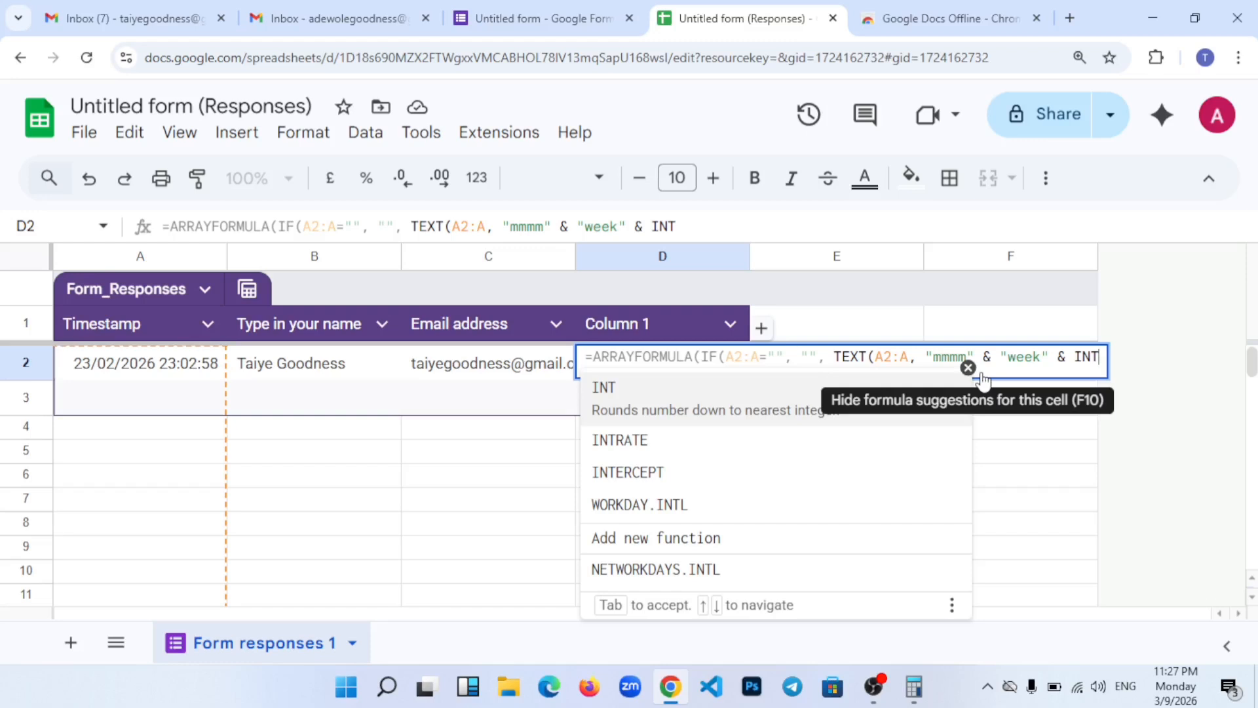
{"action": "type", "text": "(DAY"}
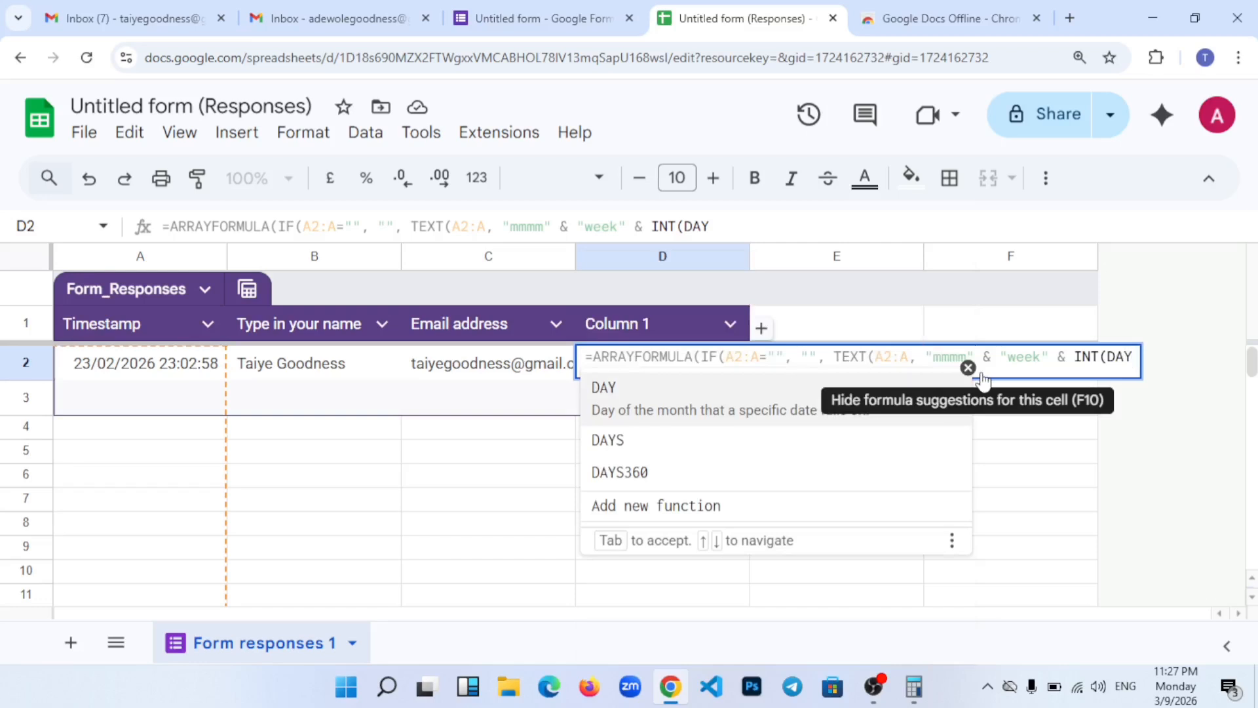
{"action": "type", "text": "("}
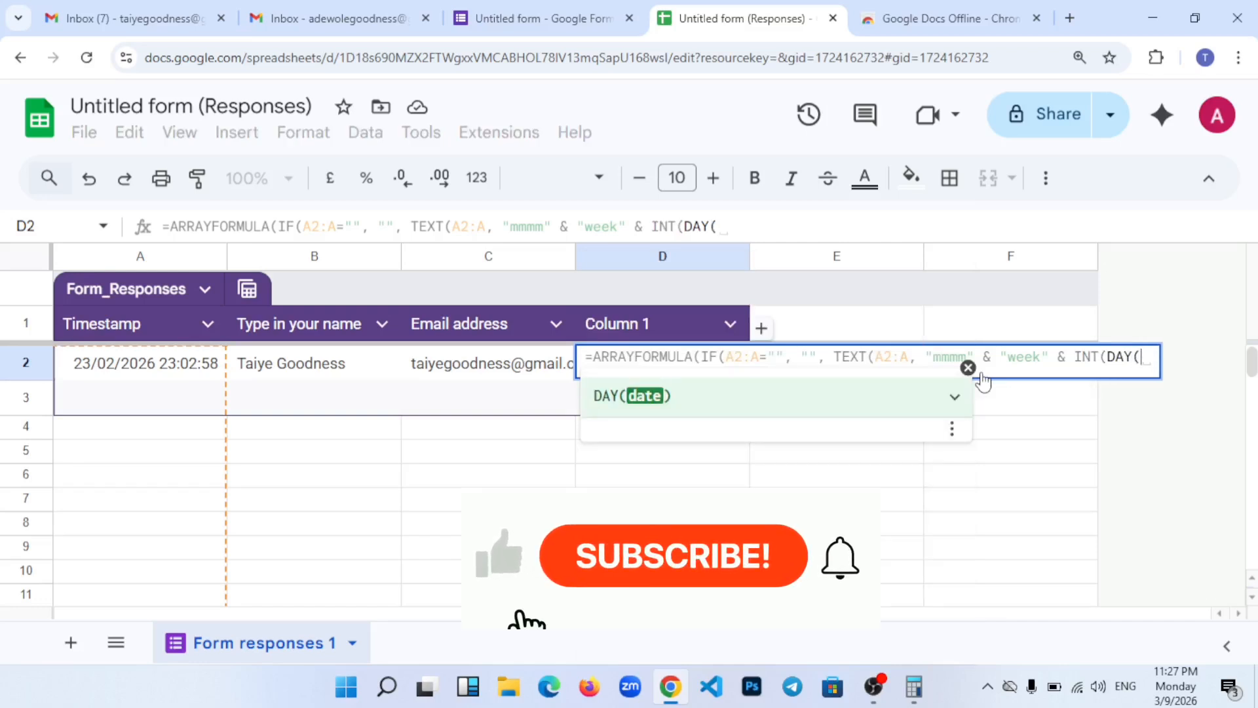
{"action": "type", "text": "A"}
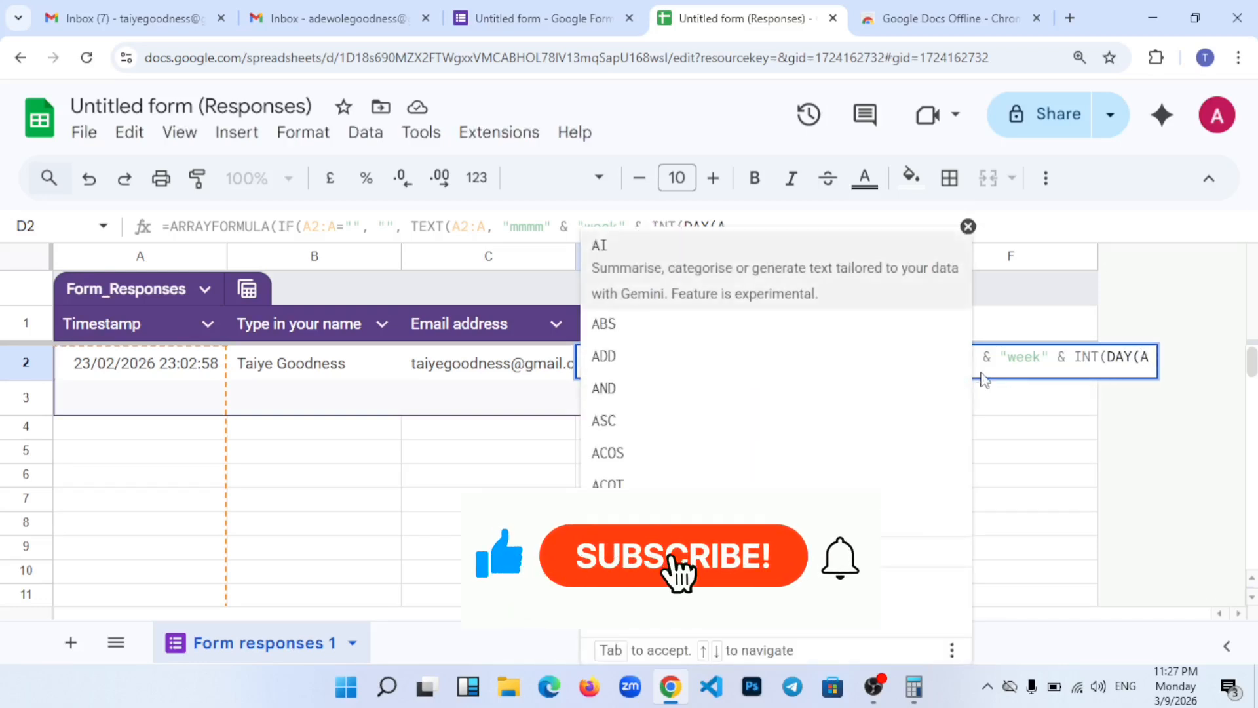
{"action": "type", "text": "2:"}
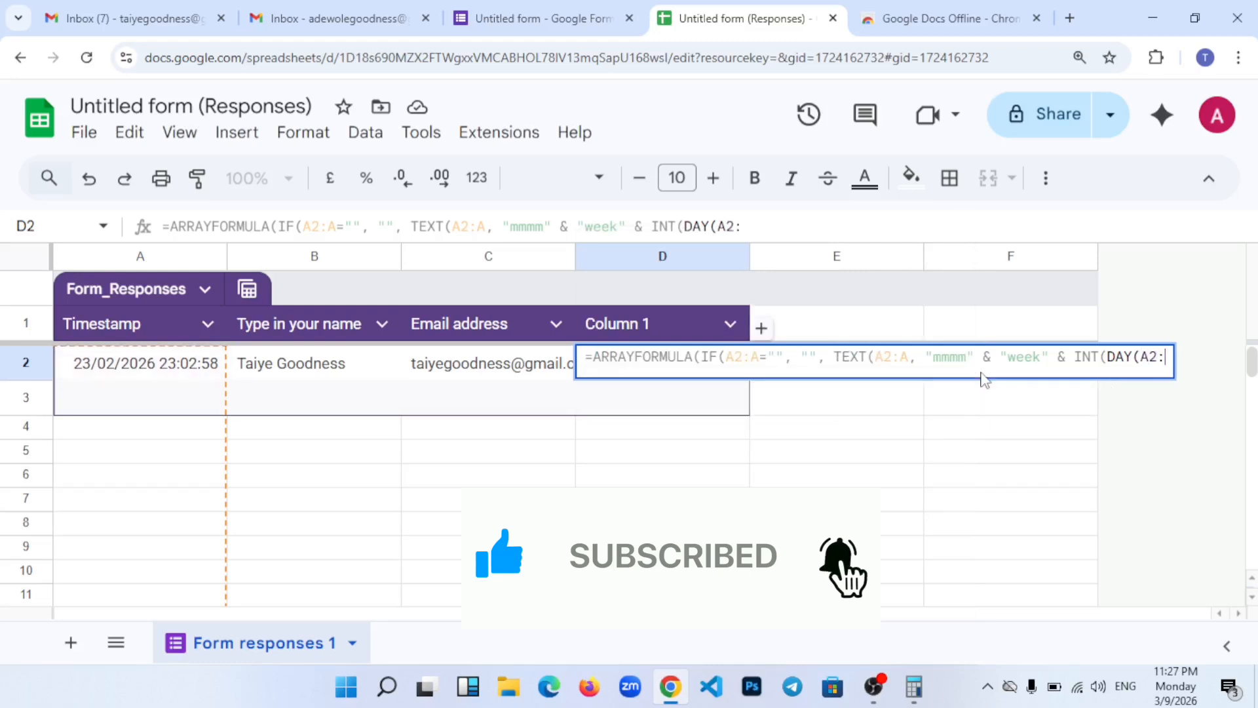
{"action": "type", "text": "A"}
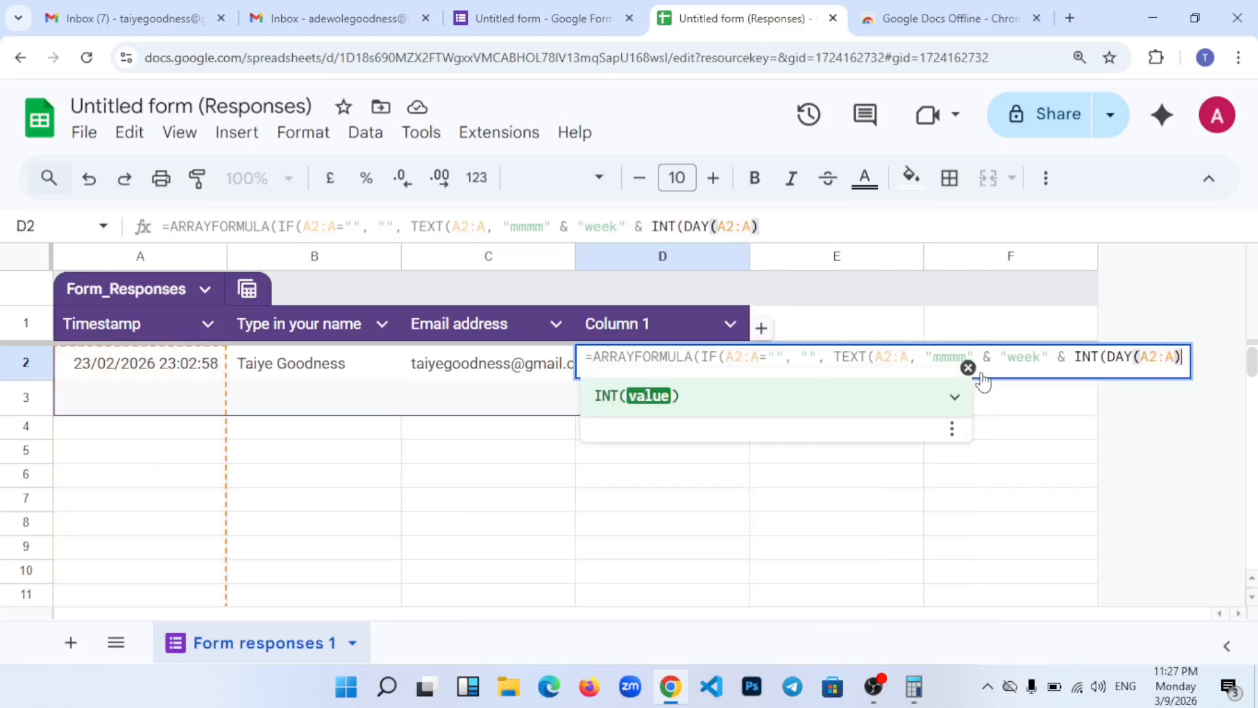
Step: Complete the week calculation after DAY(A2:A) with -1)/7)+1 and close the IF and ARRAYFORMULA functions
{"action": "type", "text": "-1"}
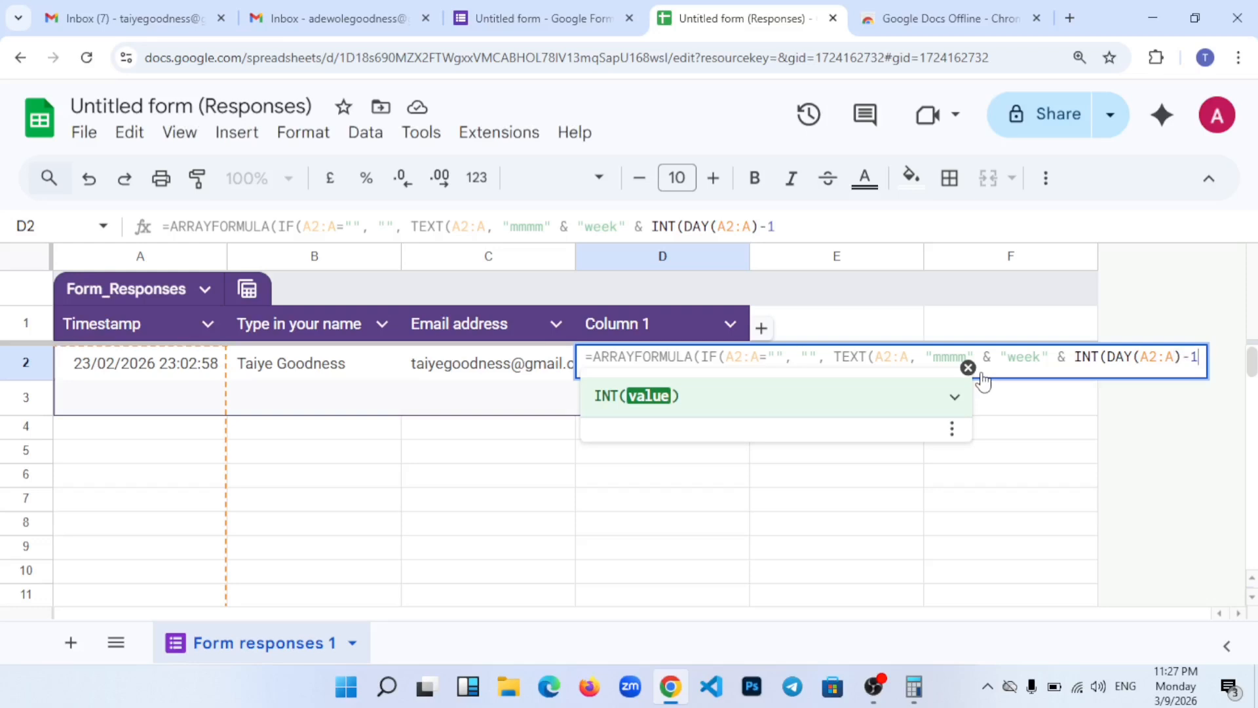
{"action": "type", "text": ")/"}
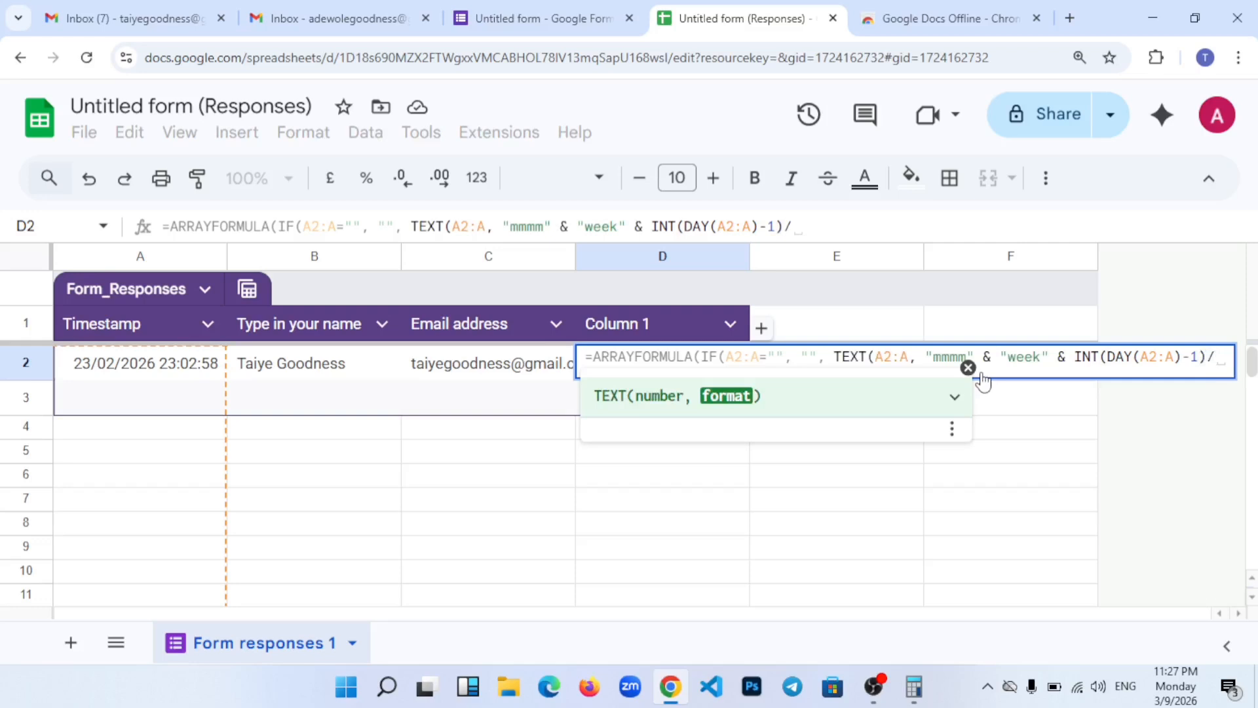
{"action": "type", "text": "7"}
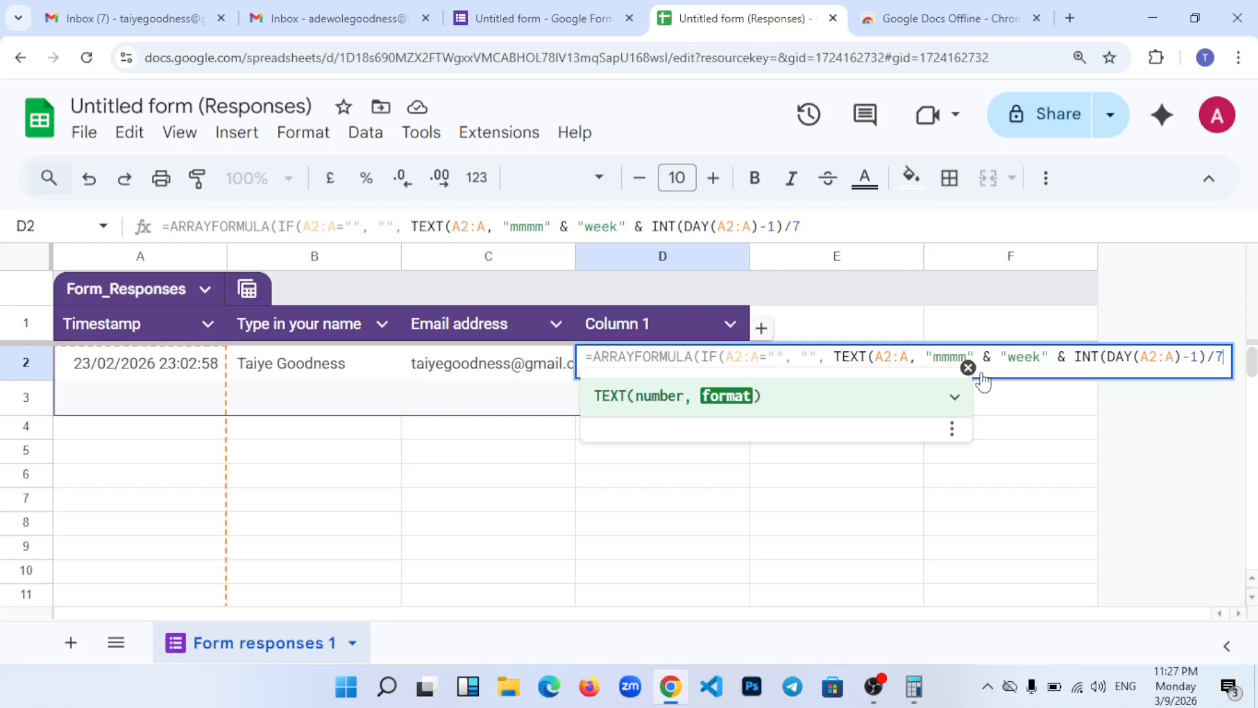
{"action": "type", "text": ")"}
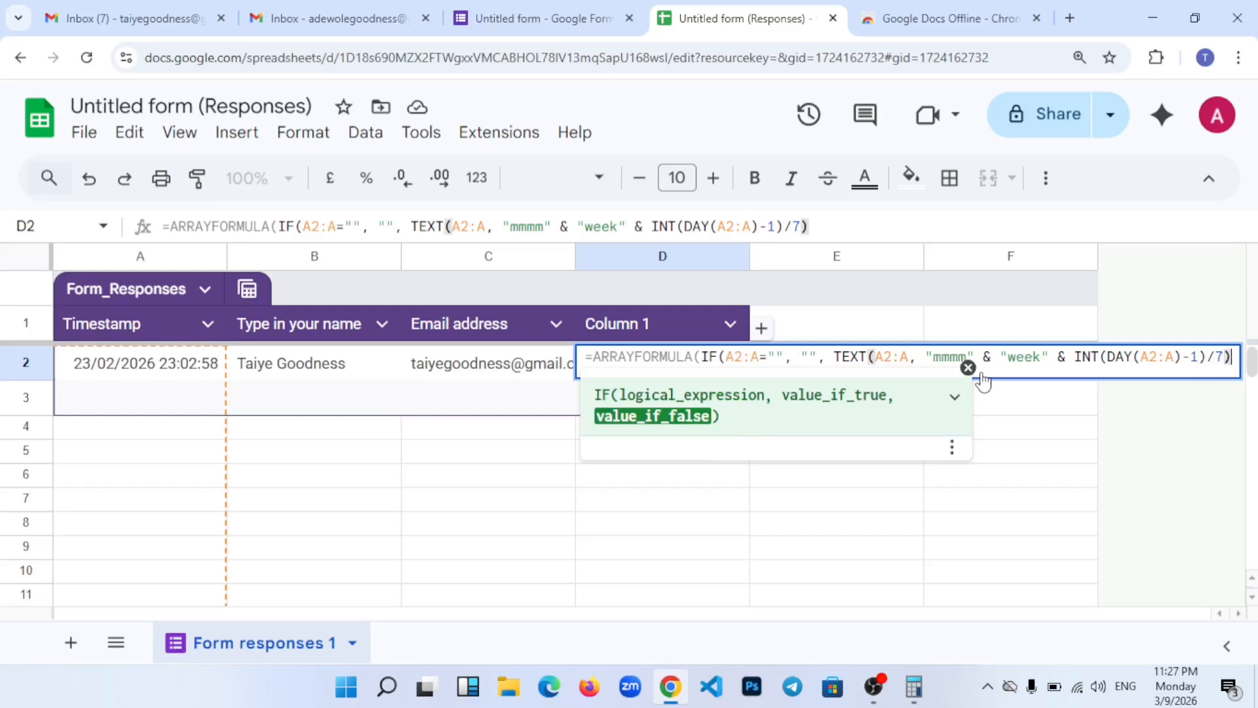
{"action": "type", "text": "+"}
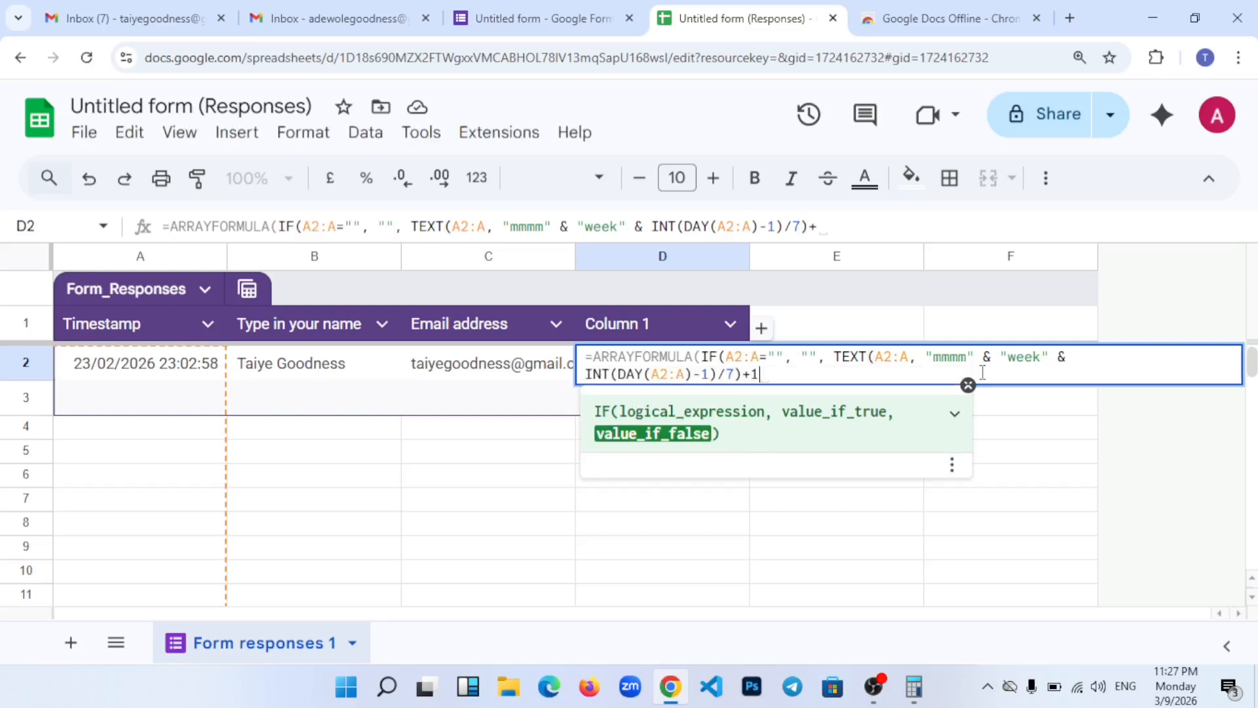
{"action": "type", "text": "1)"}
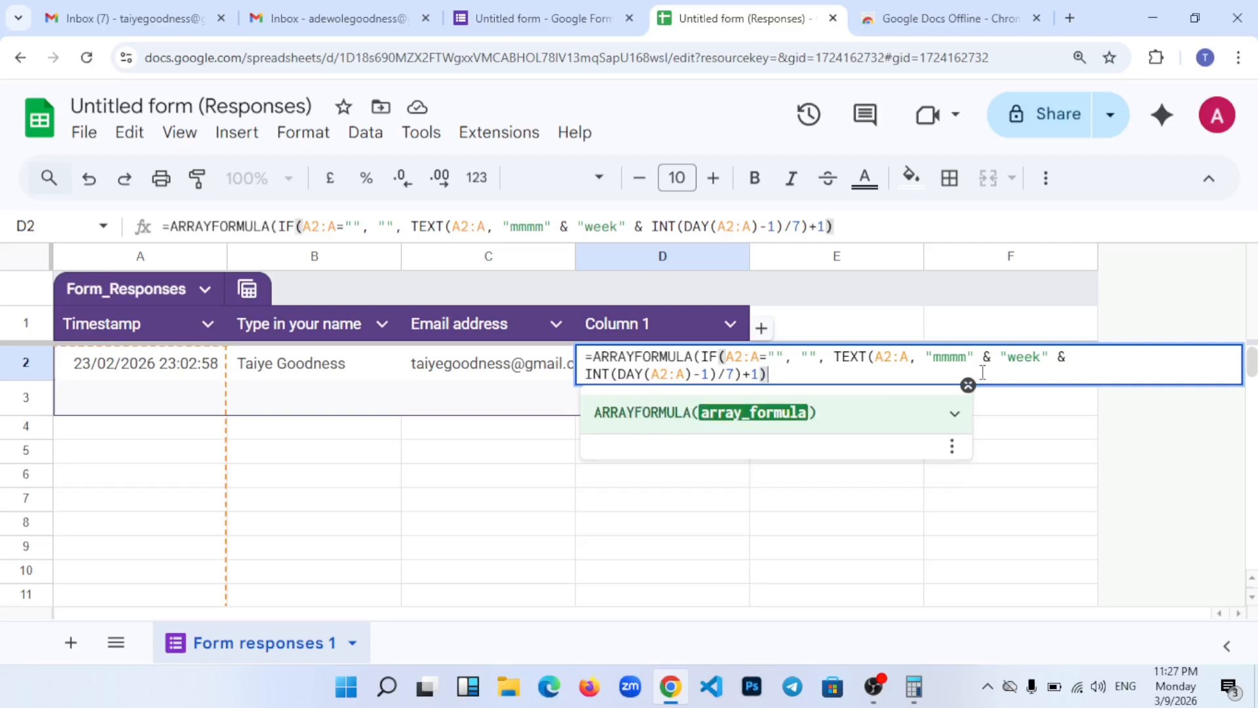
{"action": "type", "text": ")"}
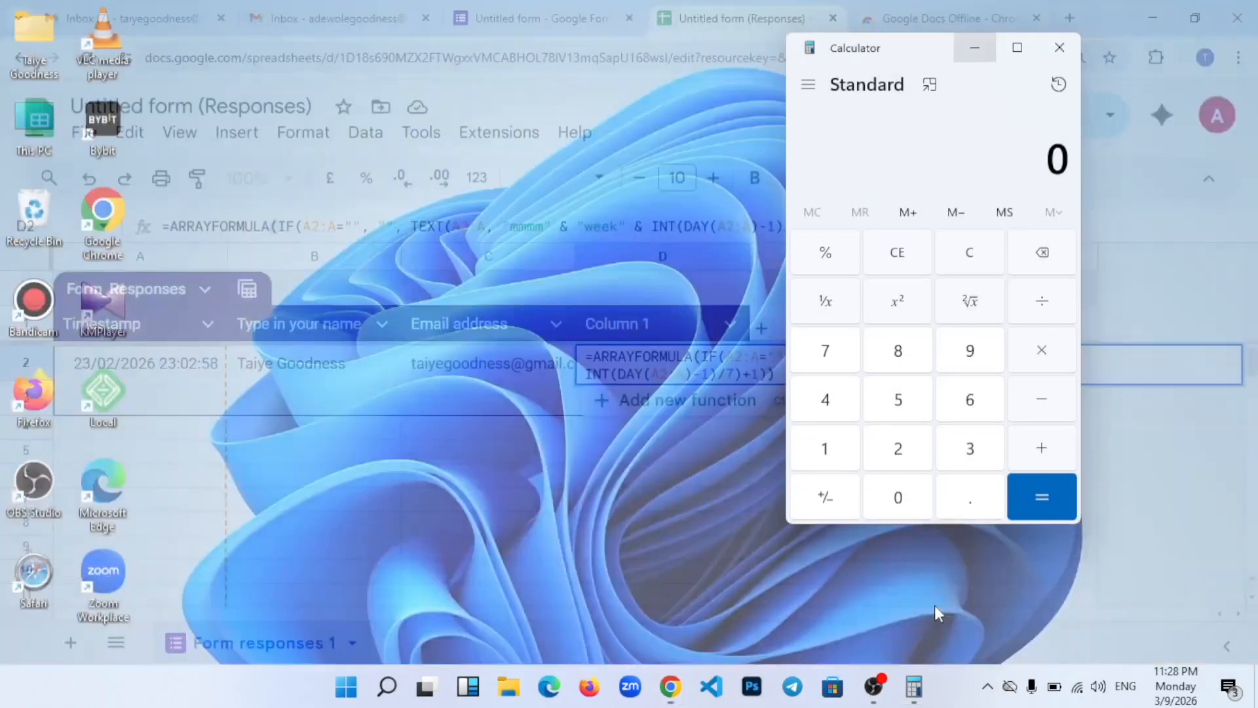
Step: Switch to Calculator and subtract 1 from the timestamp's day, 23, to check the week calculation
{"action": "left_click", "coordinate": [934, 604]}
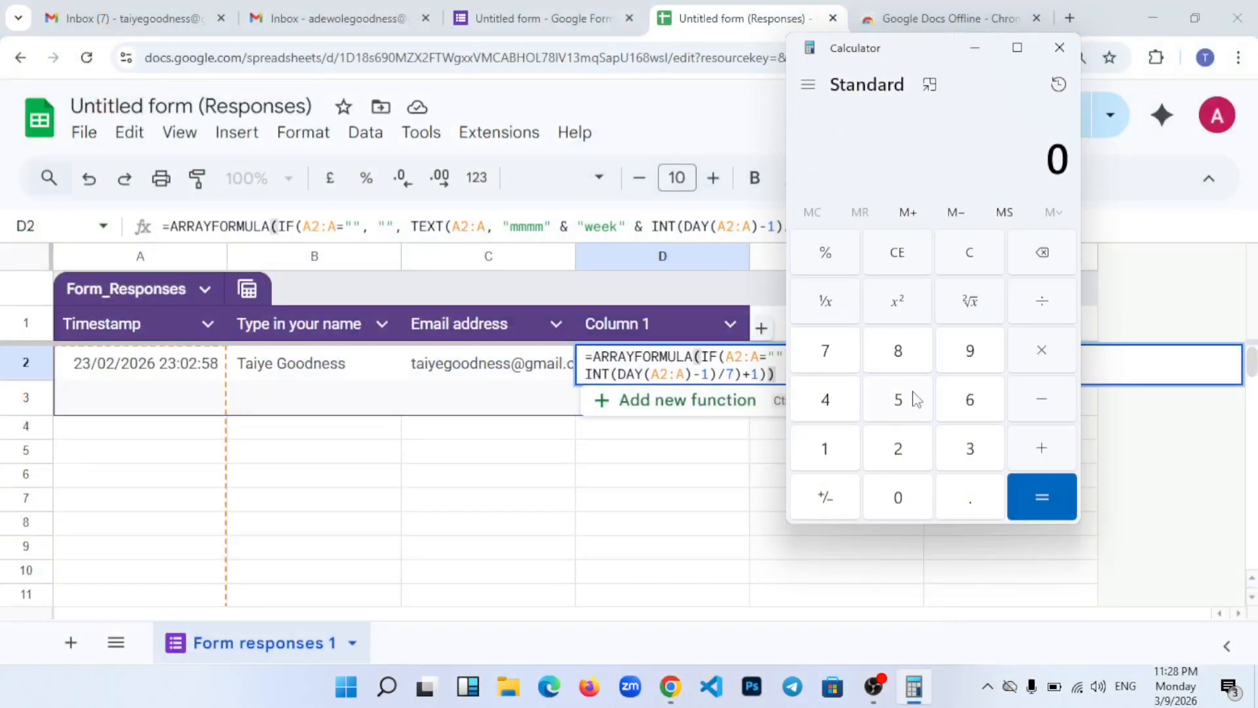
{"action": "left_click", "coordinate": [904, 468]}
{"action": "left_click", "coordinate": [959, 457]}
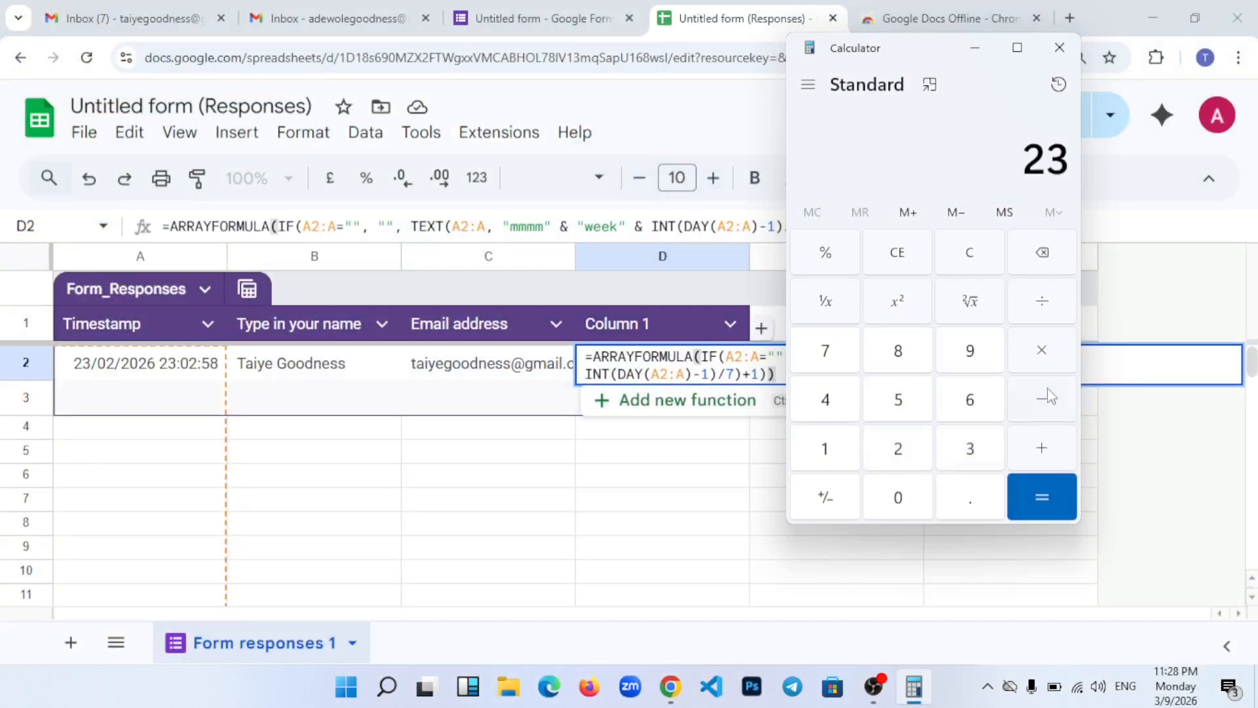
{"action": "left_click", "coordinate": [1048, 396]}
{"action": "left_click", "coordinate": [827, 451]}
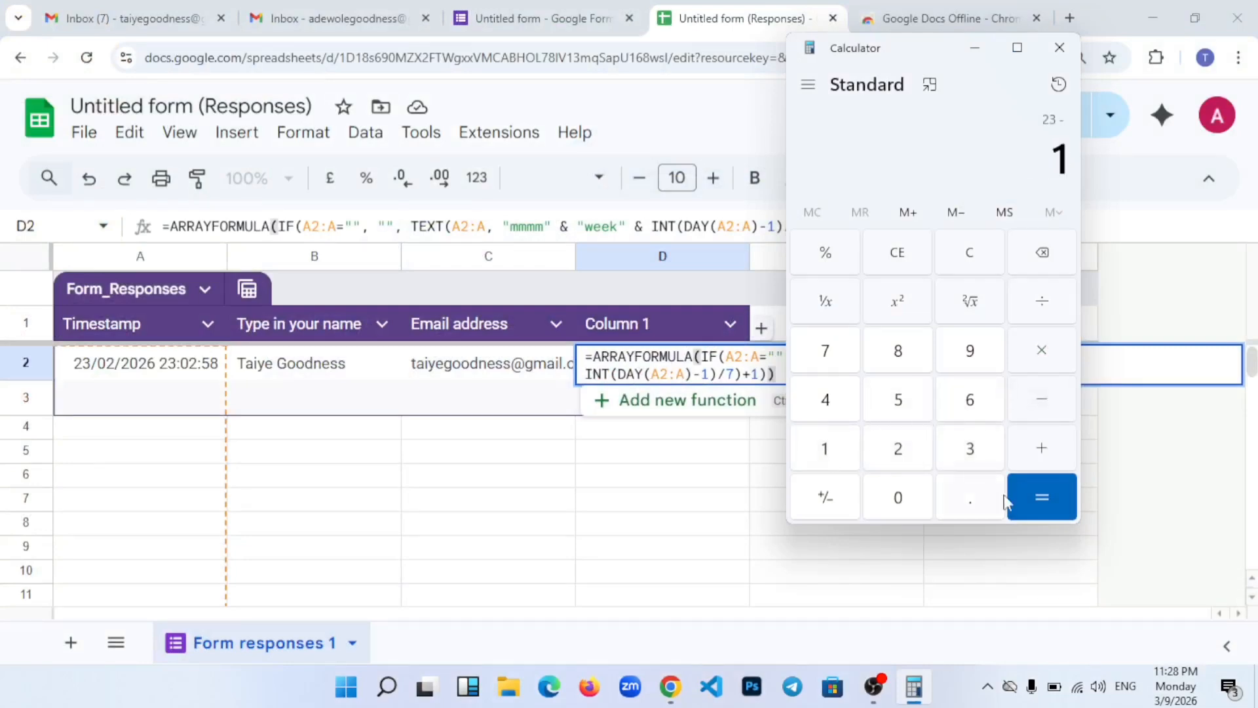
{"action": "left_click", "coordinate": [1046, 502]}
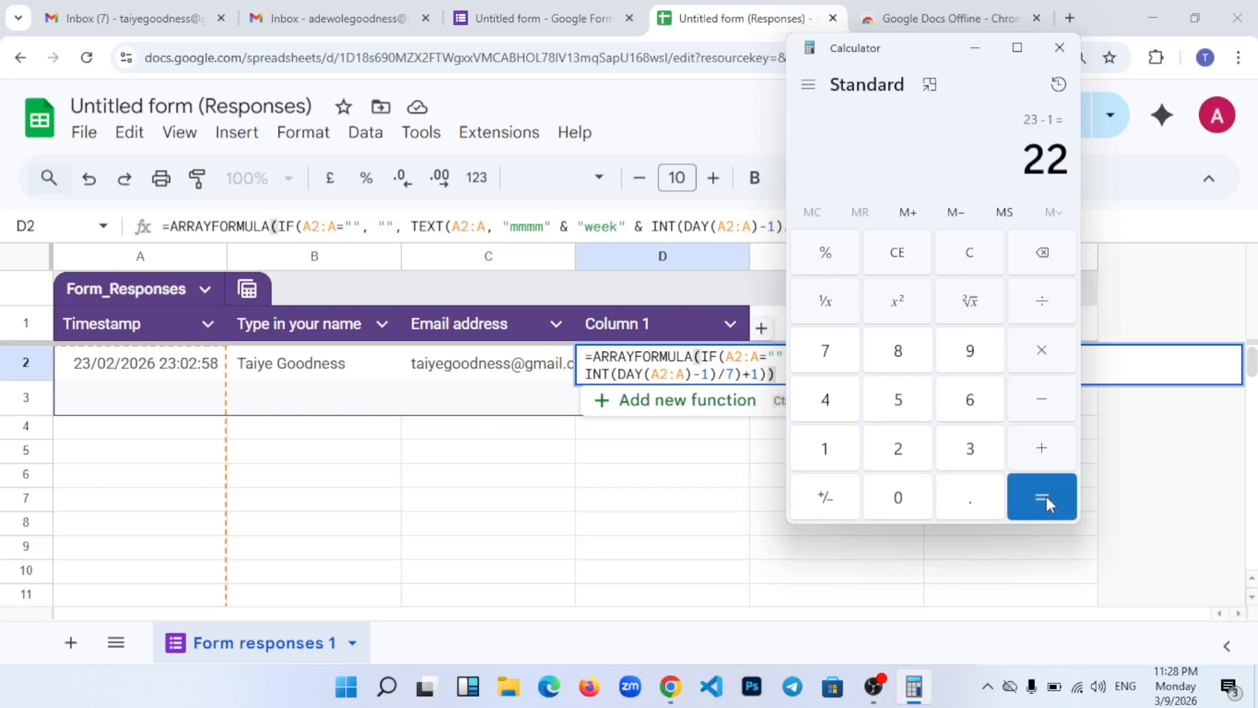
Step: Divide the Calculator result by 7, add 1 to it, and return to the spreadsheet
{"action": "left_click", "coordinate": [1046, 303]}
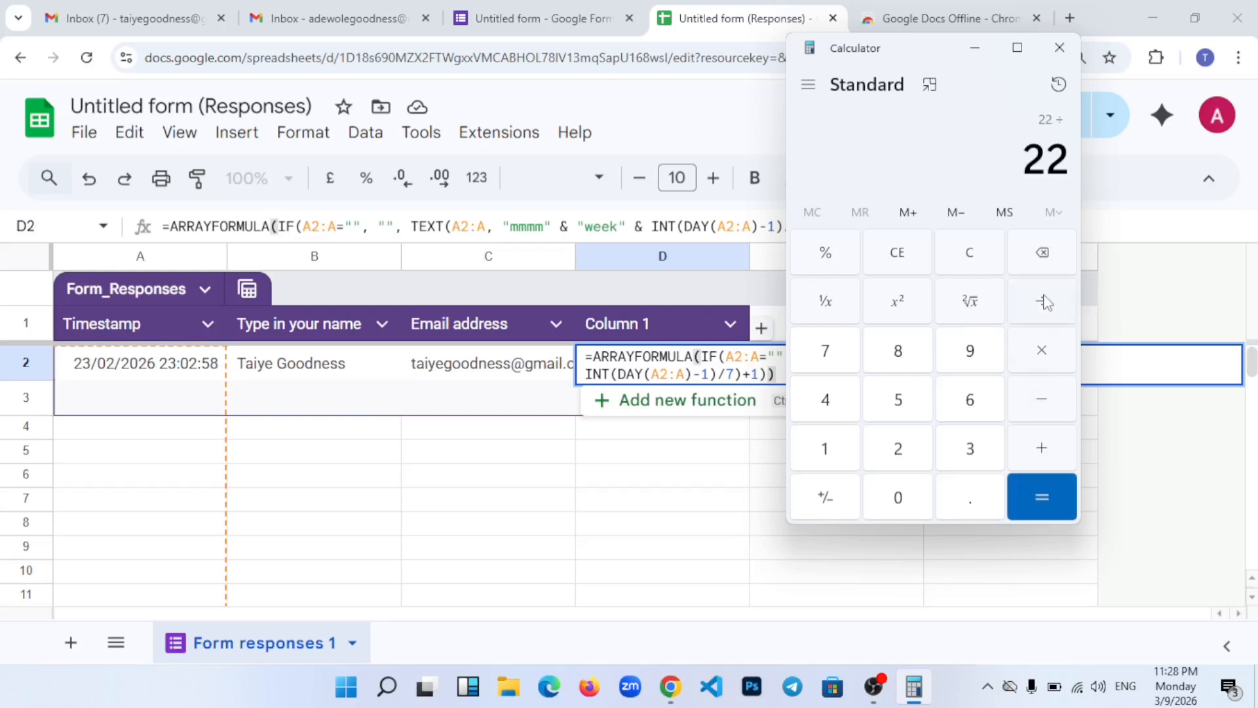
{"action": "left_click", "coordinate": [831, 357]}
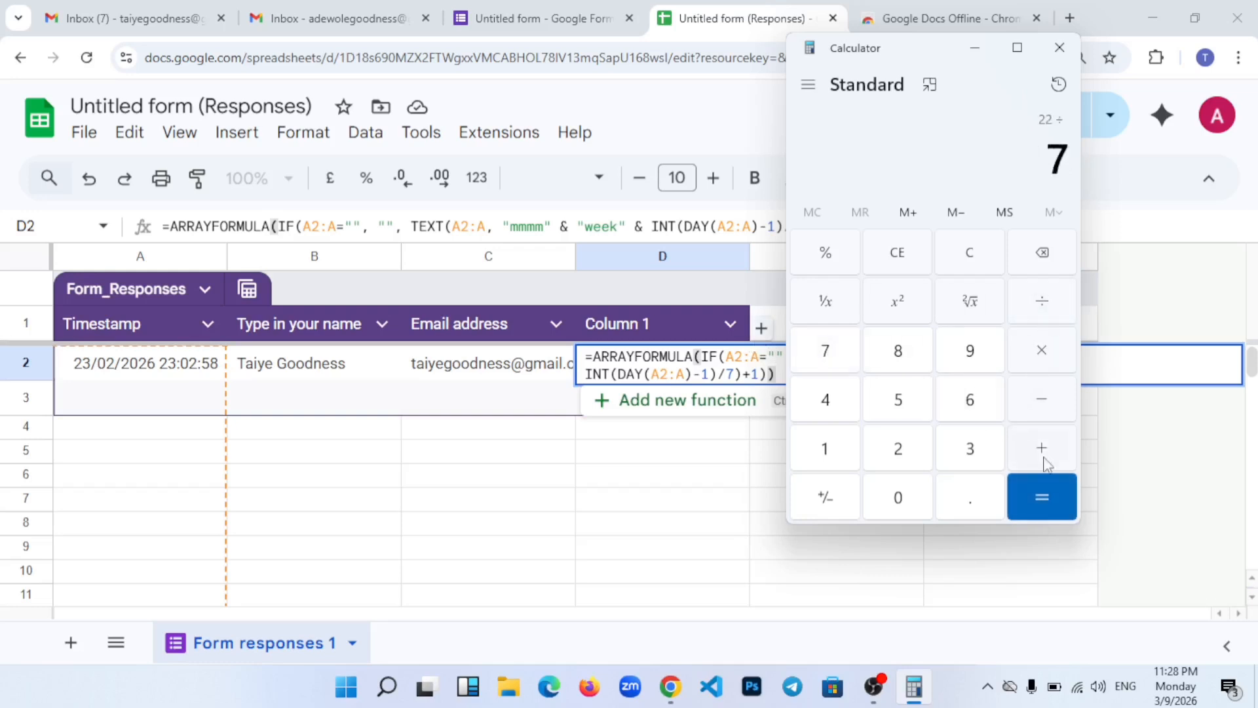
{"action": "left_click", "coordinate": [1048, 497]}
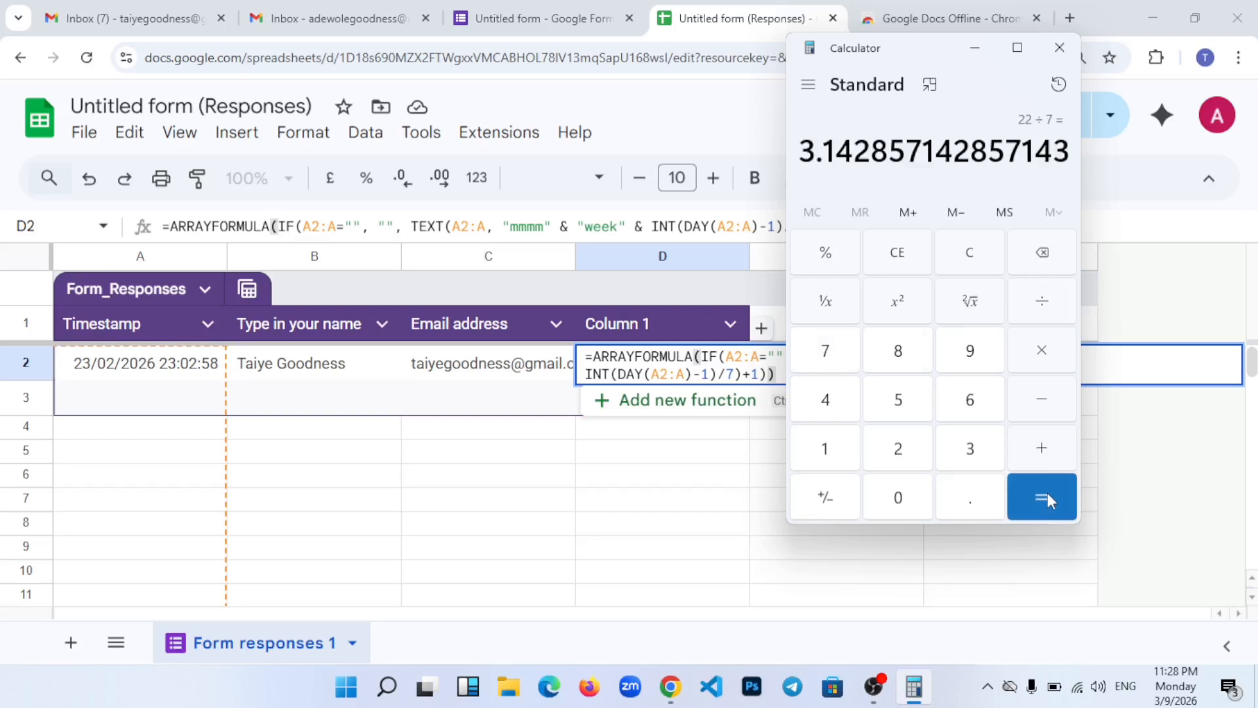
{"action": "left_click", "coordinate": [1047, 455]}
{"action": "left_click", "coordinate": [821, 450]}
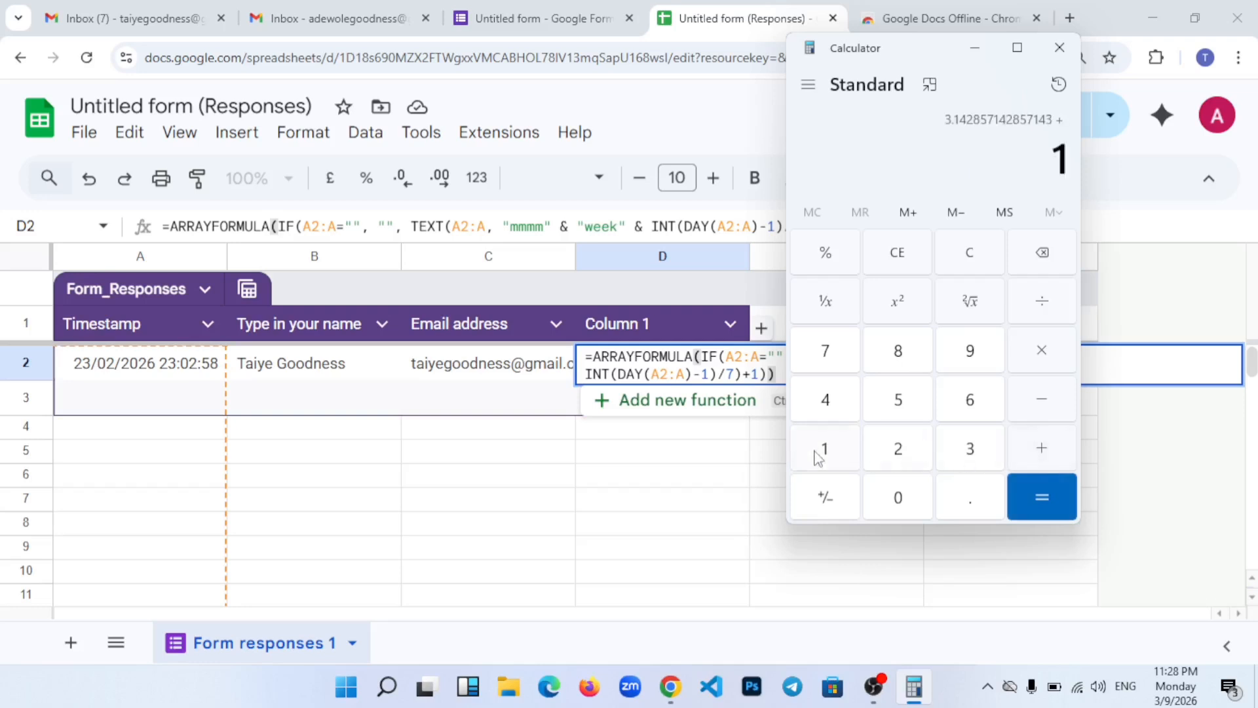
{"action": "left_click", "coordinate": [1042, 496]}
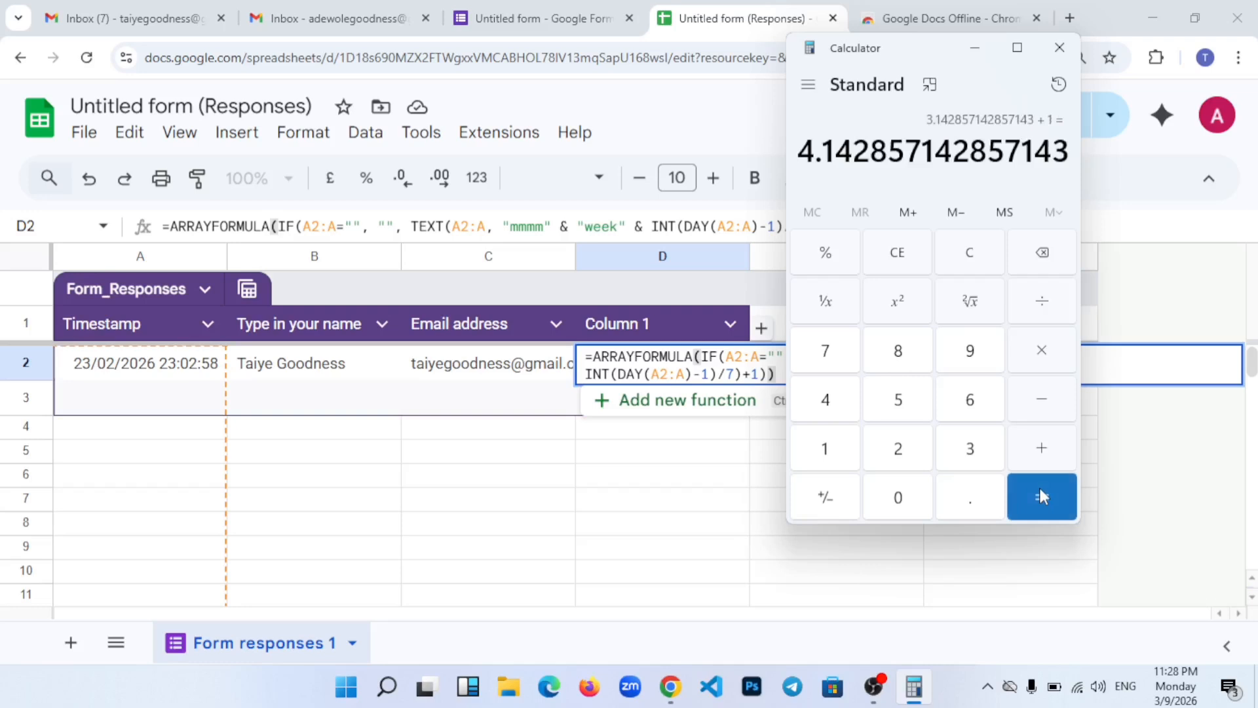
{"action": "left_click", "coordinate": [976, 46]}
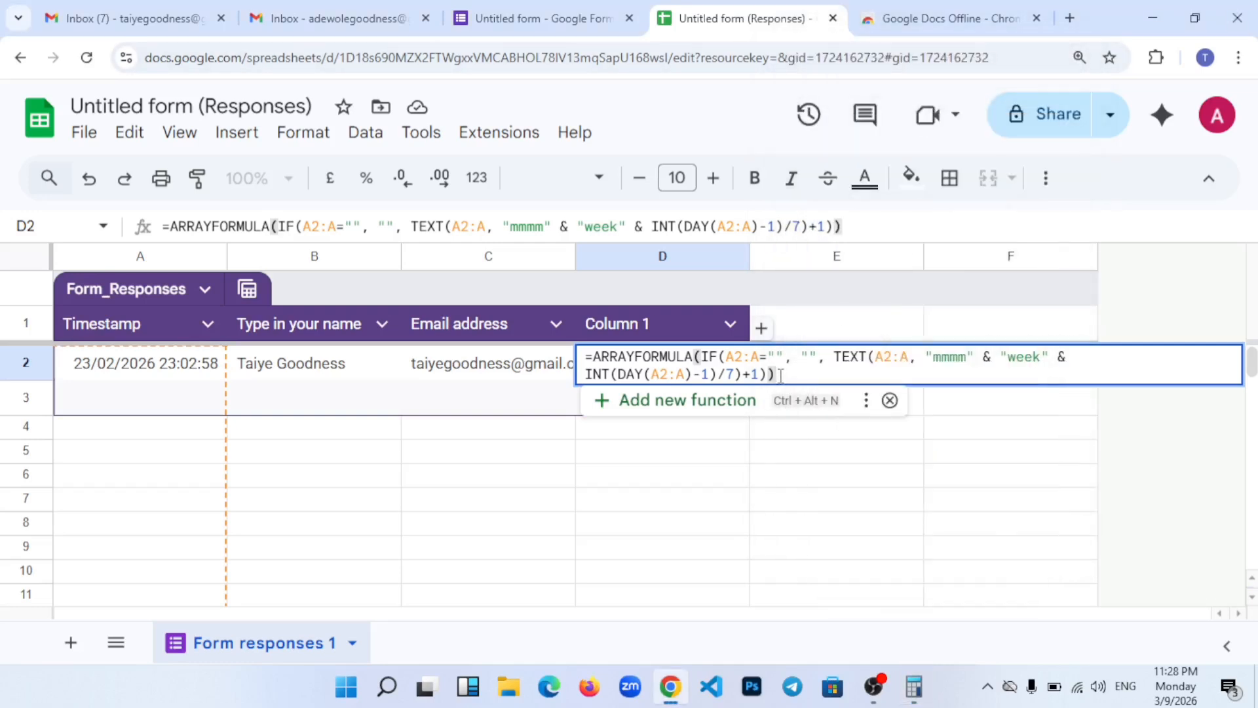
Step: Commit the array formula in D2, and change its literal text to "-week"
{"action": "key", "text": "Return"}
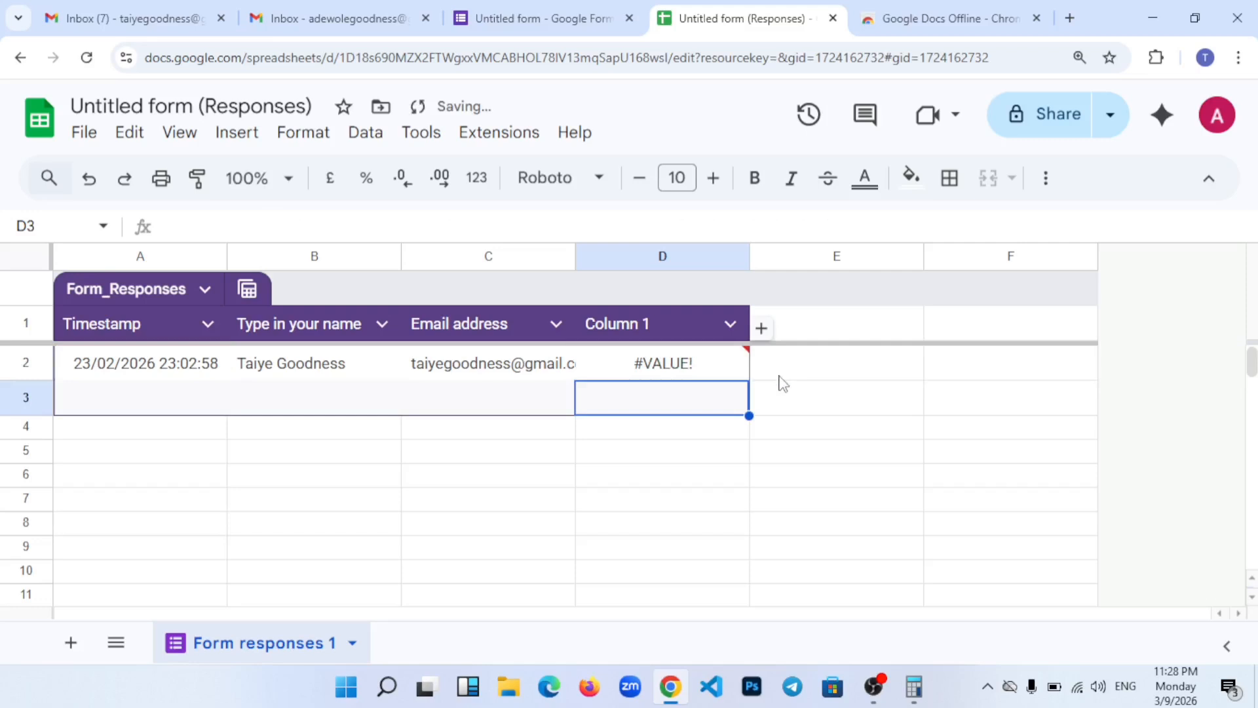
{"action": "left_click", "coordinate": [726, 370]}
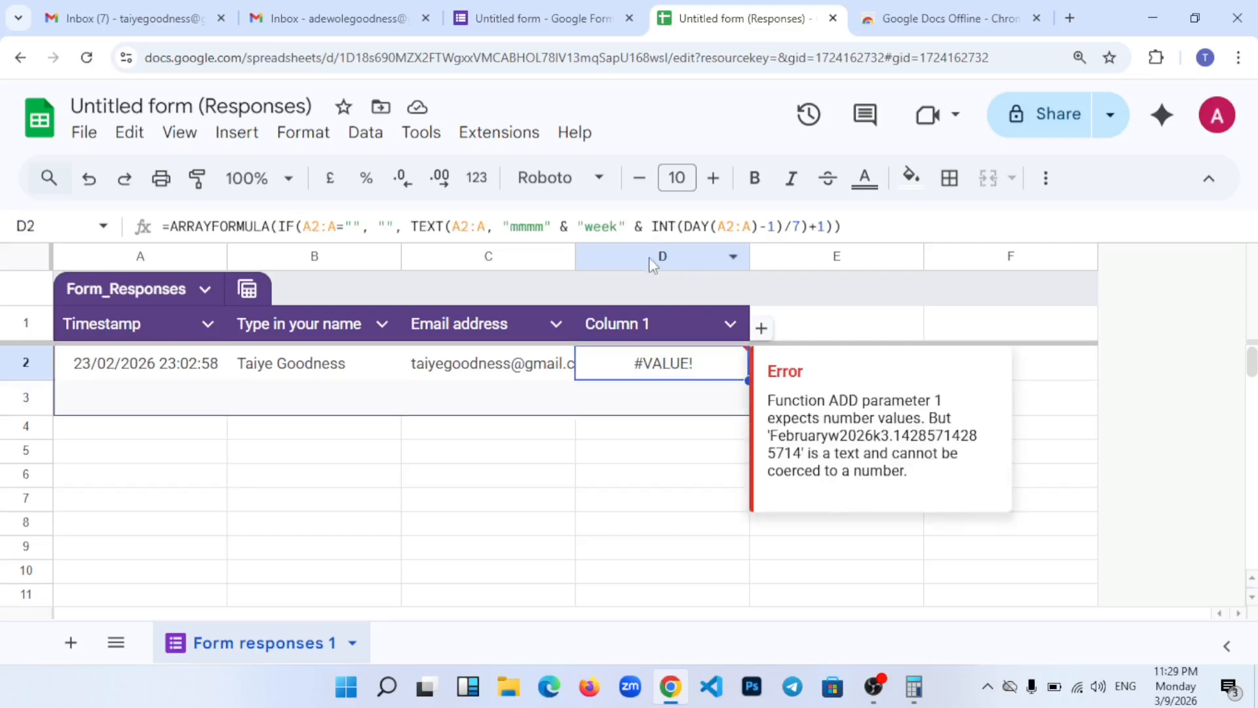
{"action": "left_click", "coordinate": [585, 226]}
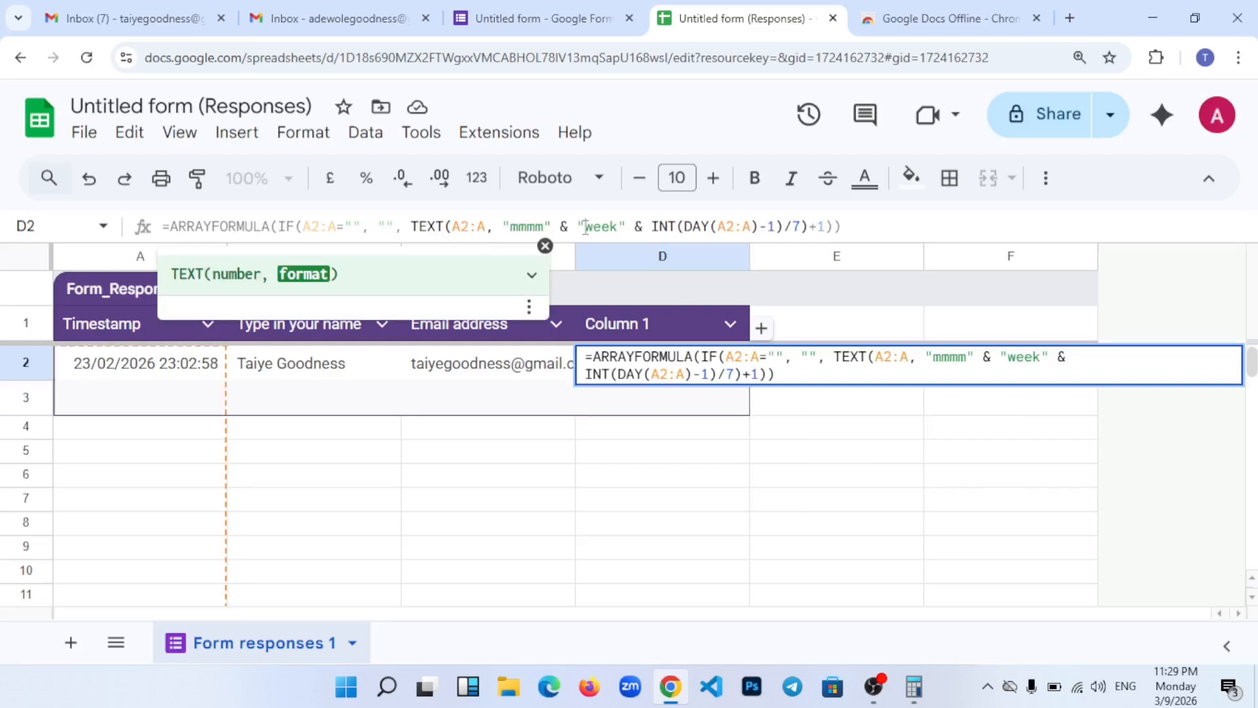
{"action": "type", "text": "-"}
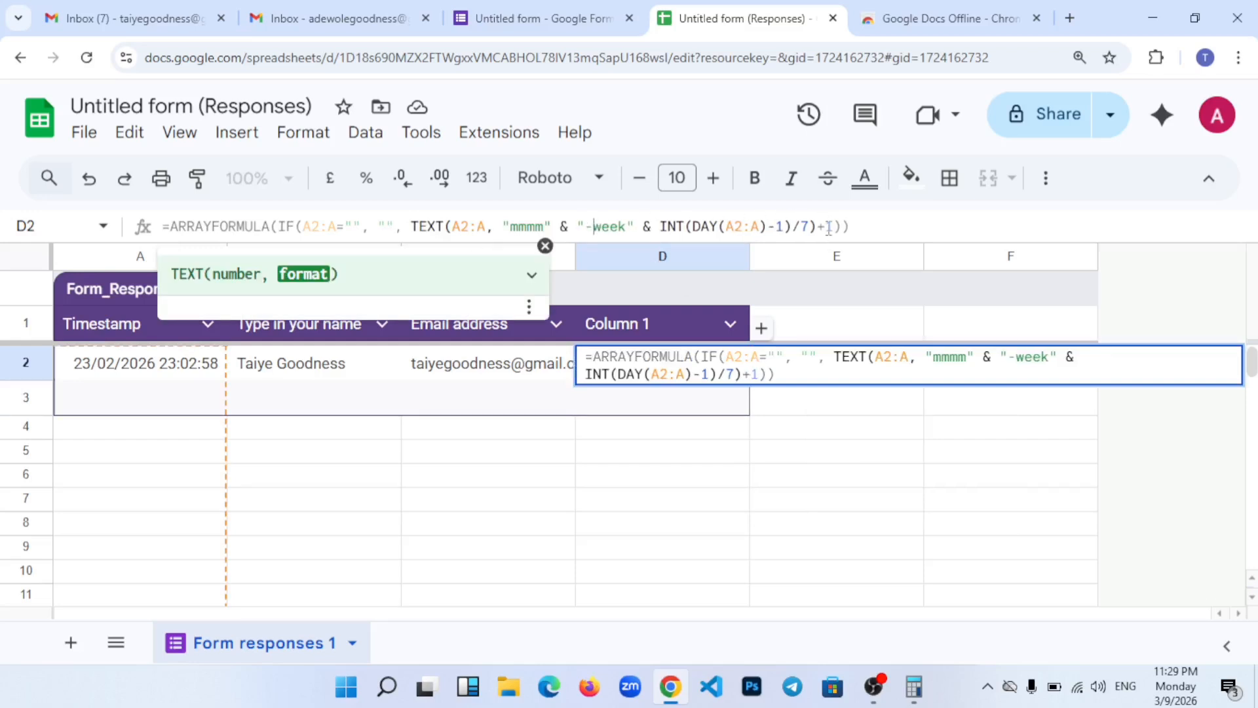
{"action": "left_click", "coordinate": [793, 376]}
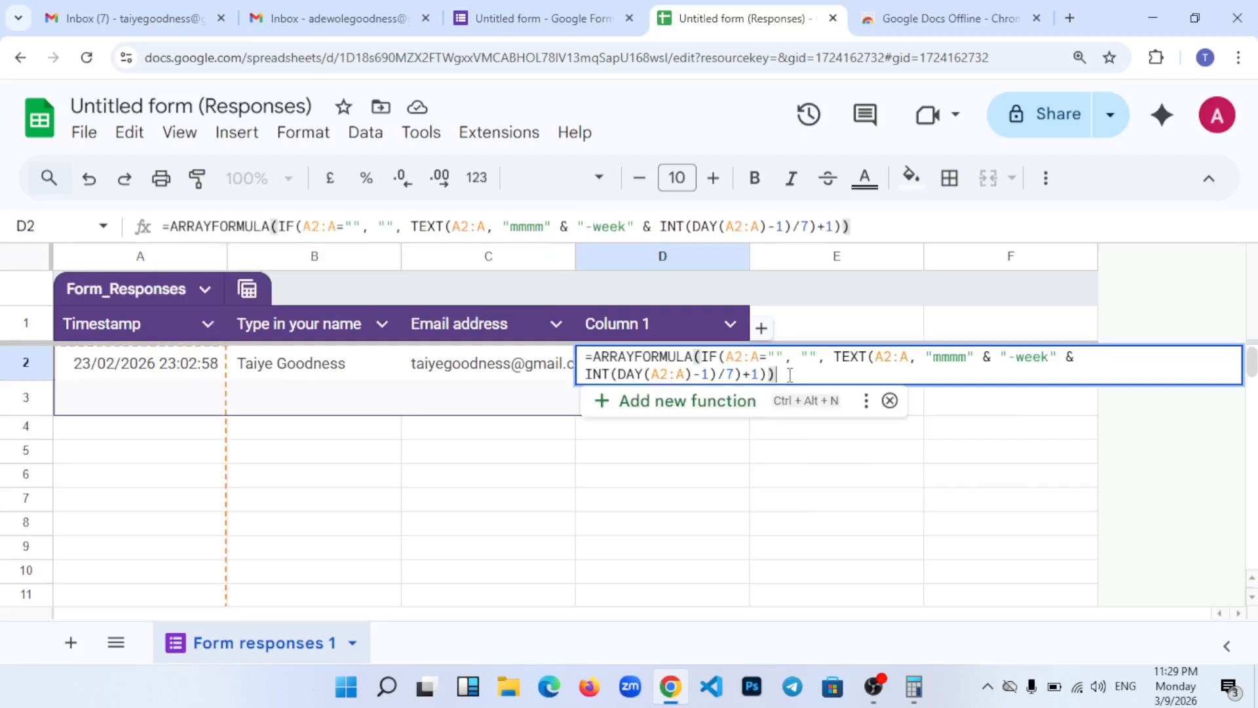
{"action": "key", "text": "Return"}
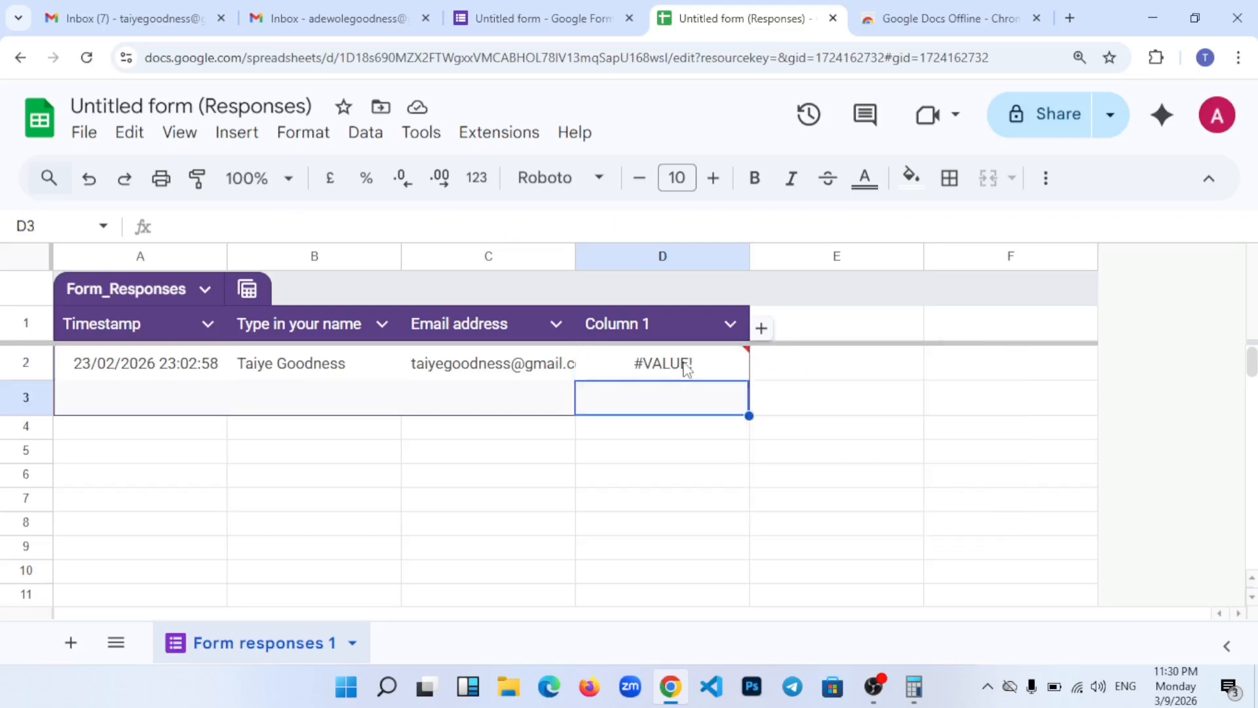
Step: Reopen the formula in D2 and close the TEXT function with a parenthesis directly after the "mmmm" format
{"action": "left_click", "coordinate": [686, 369]}
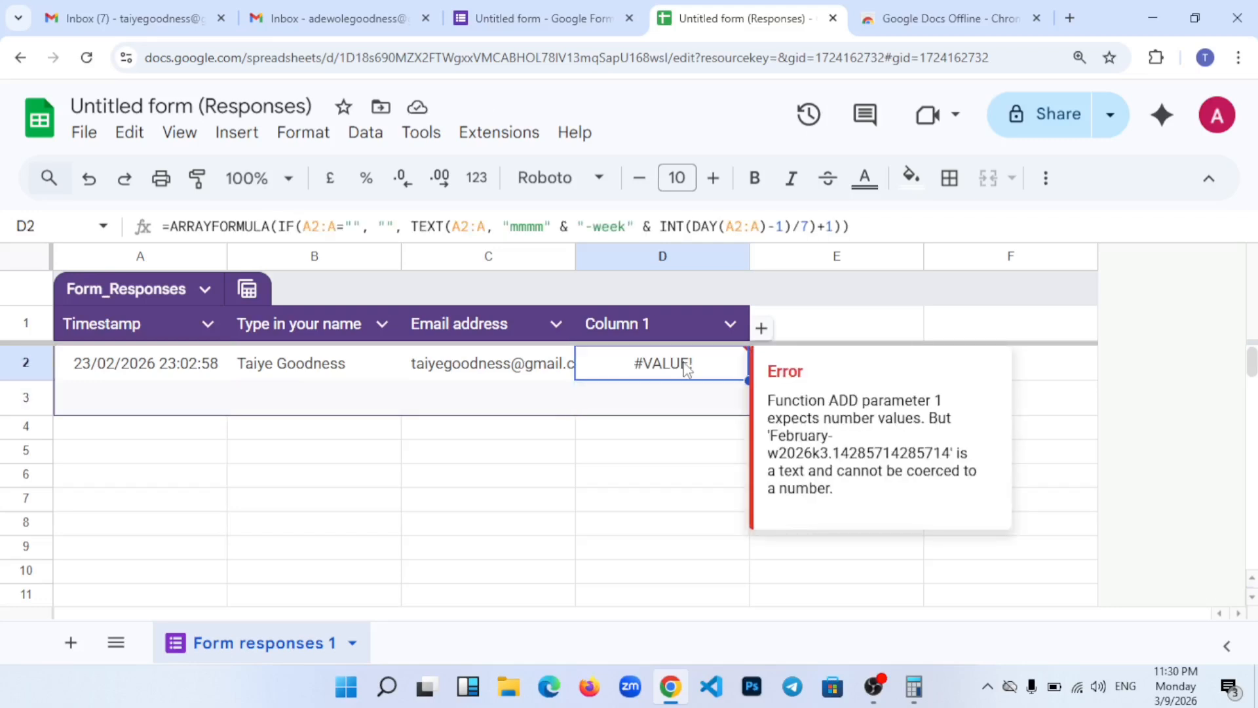
{"action": "left_click", "coordinate": [857, 218]}
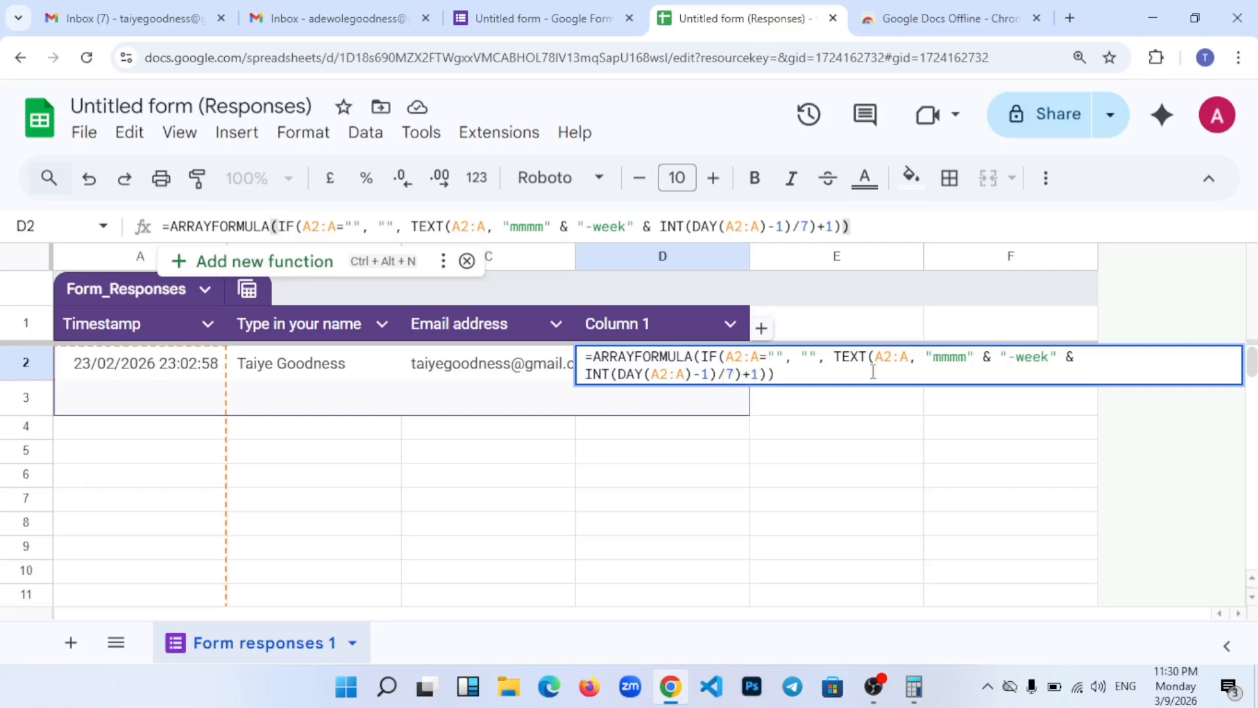
{"action": "left_click", "coordinate": [974, 357]}
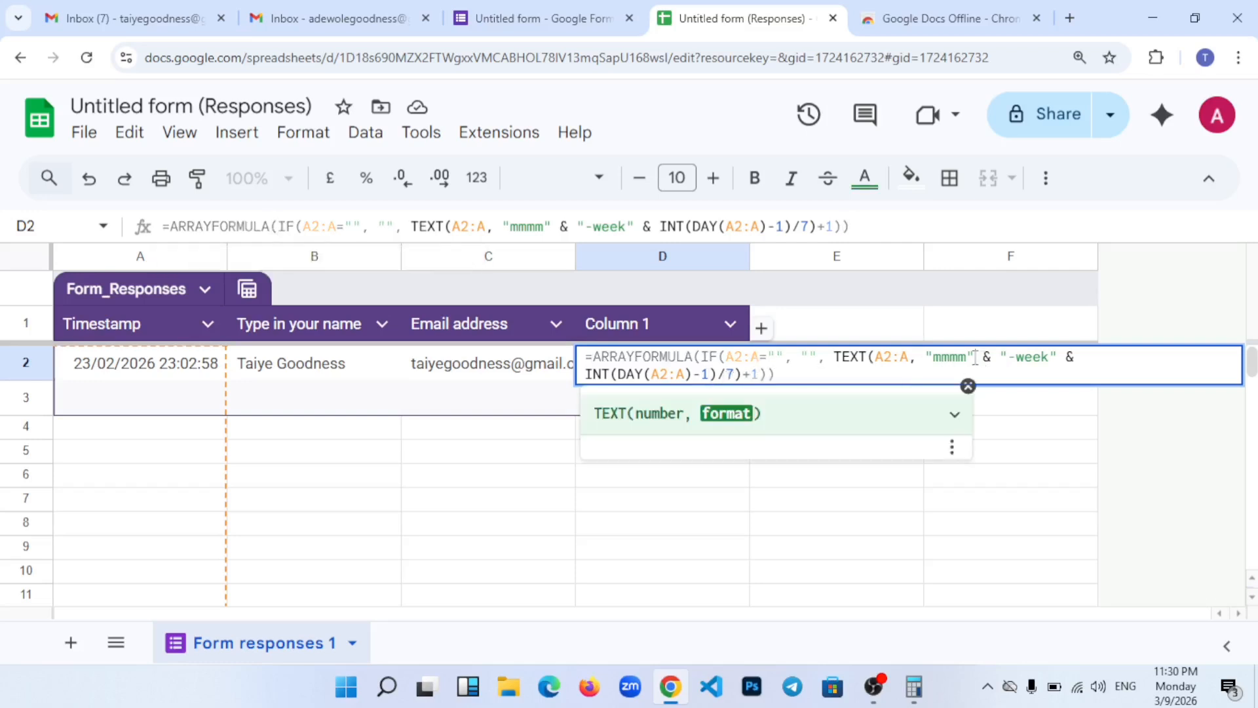
{"action": "type", "text": ")"}
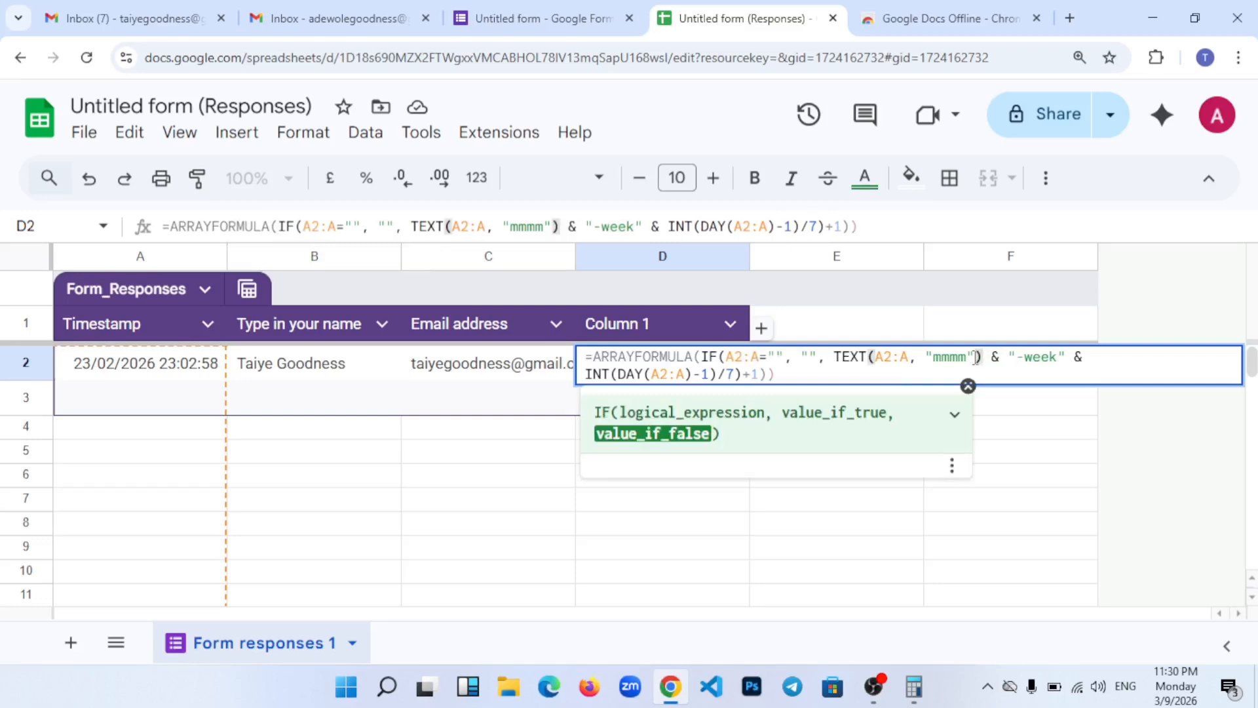
Step: Add an opening parenthesis before DAY inside INT so the D2 formula reads INT((DAY(A2:A)-1)/7)+1, and commit it
{"action": "left_click", "coordinate": [611, 373]}
{"action": "type", "text": "("}
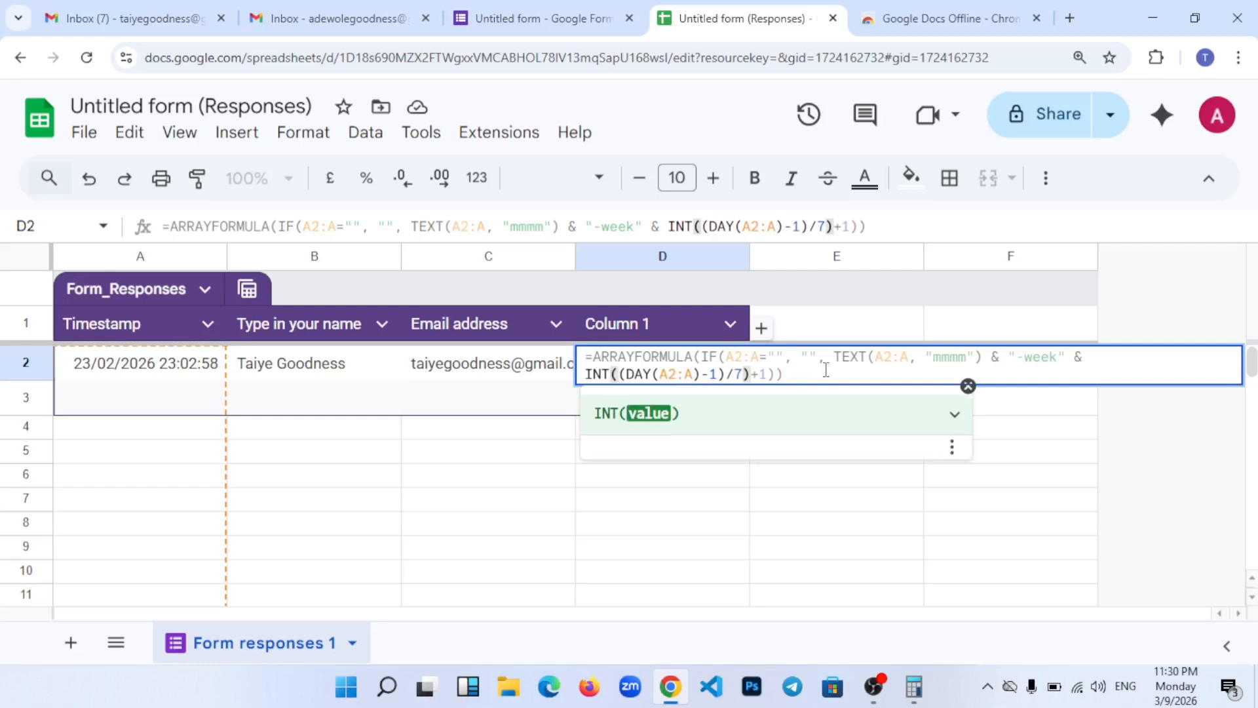
{"action": "left_click", "coordinate": [795, 375]}
{"action": "key", "text": "Return"}
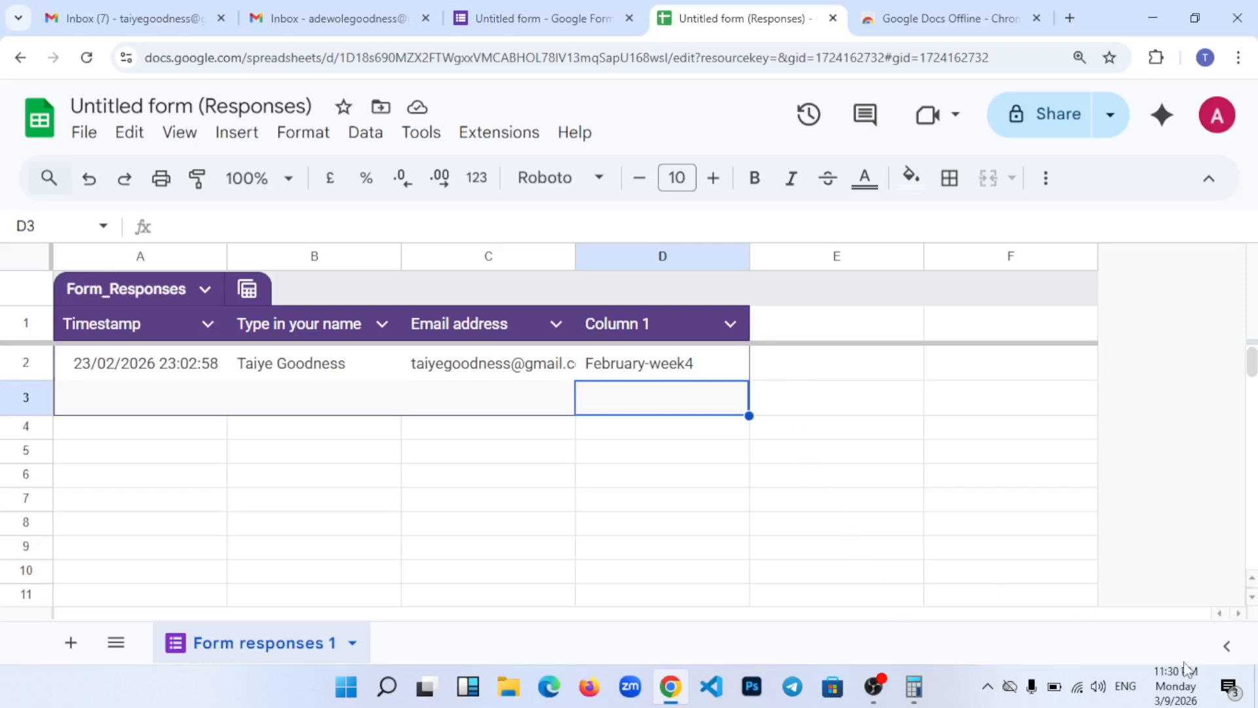
Step: Check the timestamp's week against February 2026 in the system calendar, and return to cell D3 of the sheet
{"action": "left_click", "coordinate": [1176, 685]}
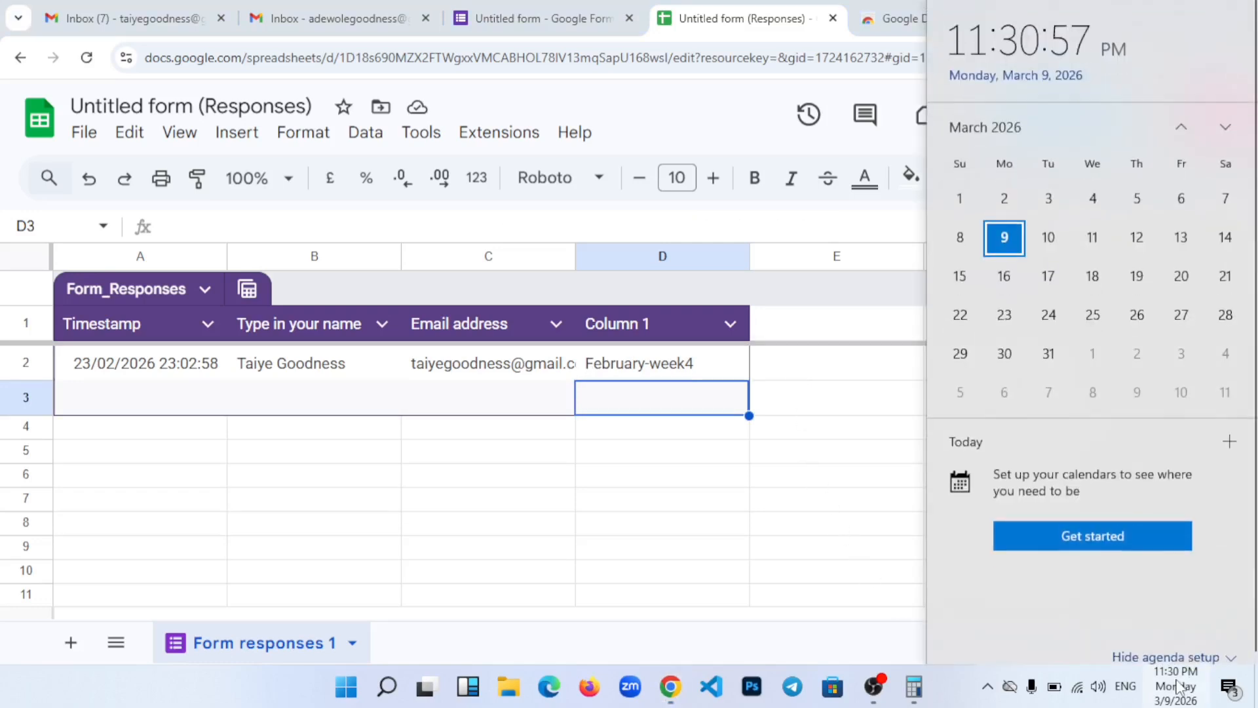
{"action": "left_click", "coordinate": [1182, 127]}
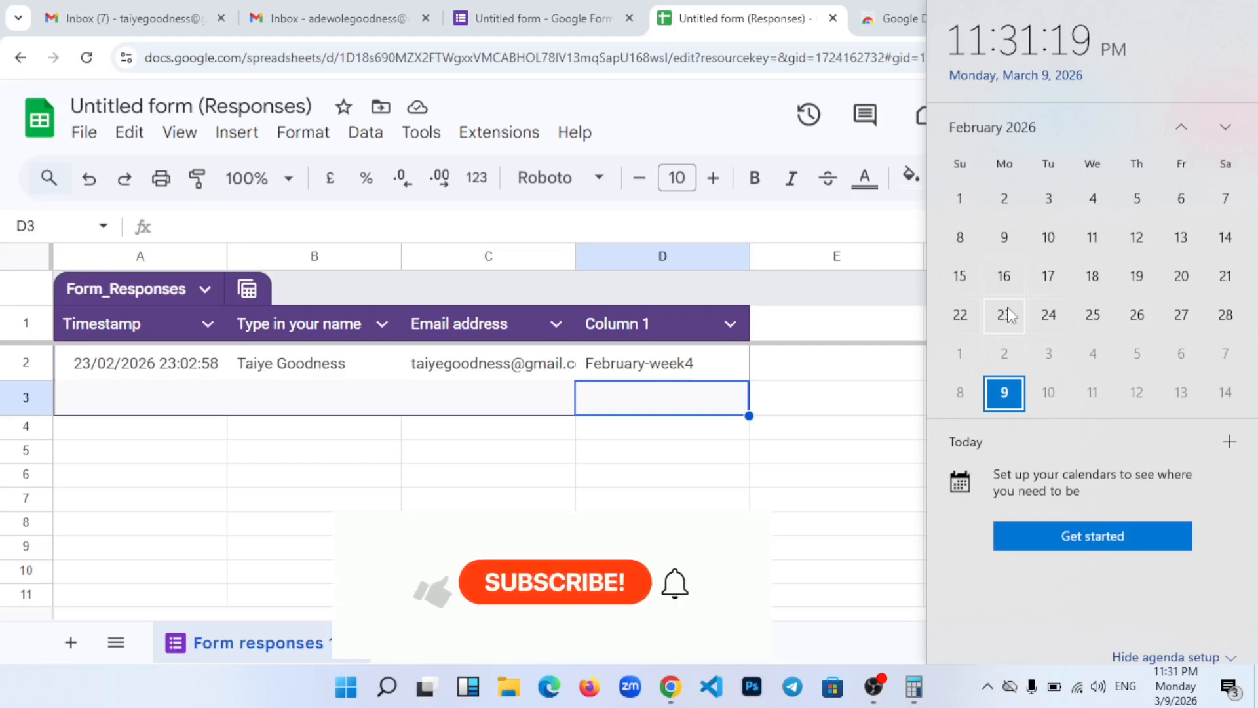
{"action": "left_click", "coordinate": [784, 410]}
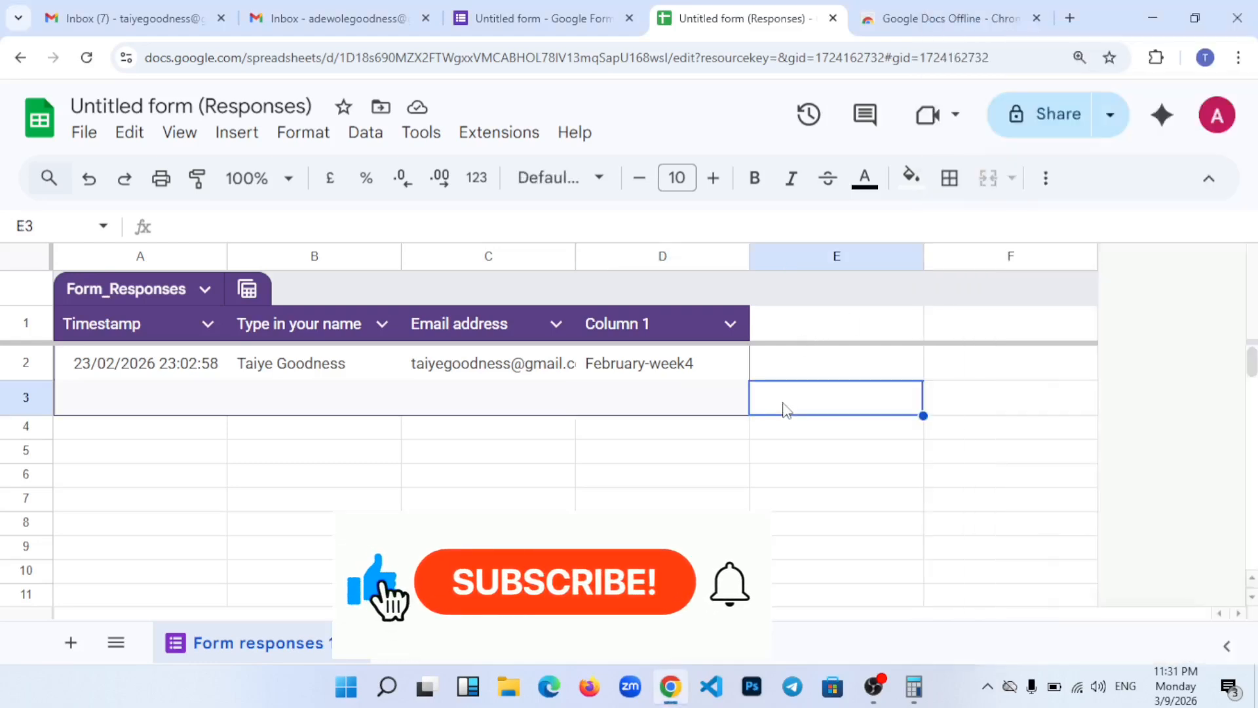
{"action": "left_click", "coordinate": [695, 403]}
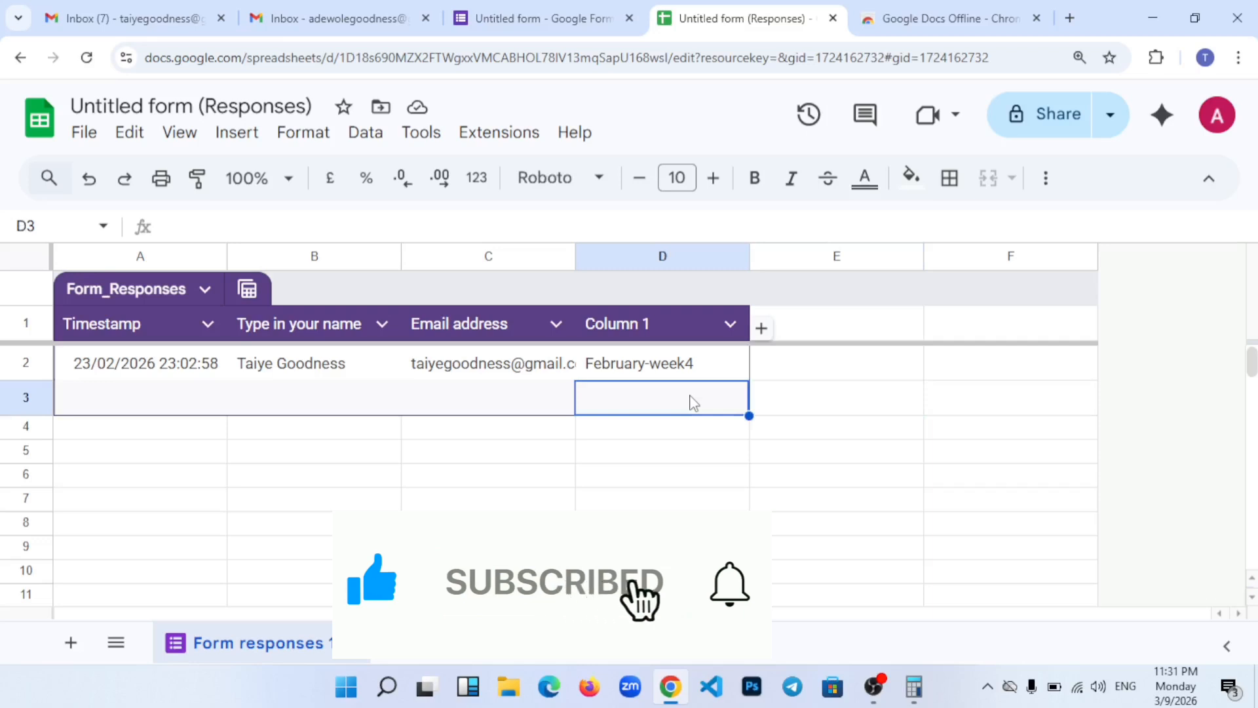